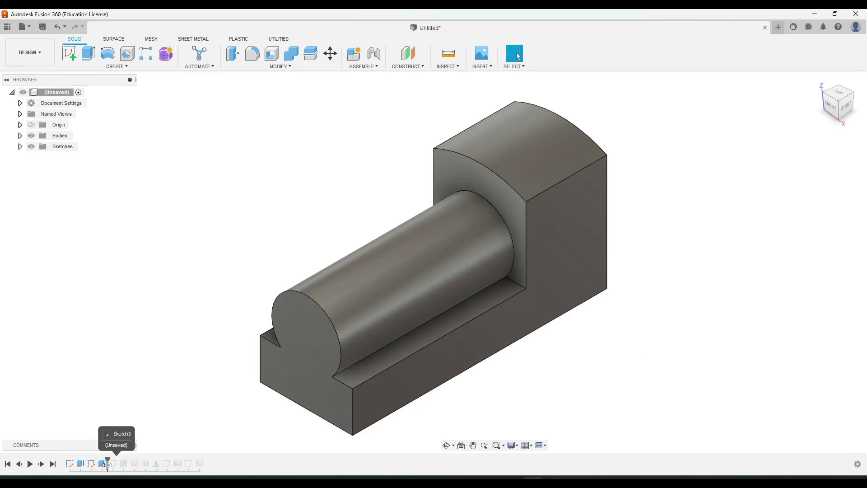
Roll the finished train body's history back to its first extrusion, and return to the stage with the second extrusion.
{"action": "left_click_drag", "start_coordinate": [108, 462], "coordinate": [86, 461]}
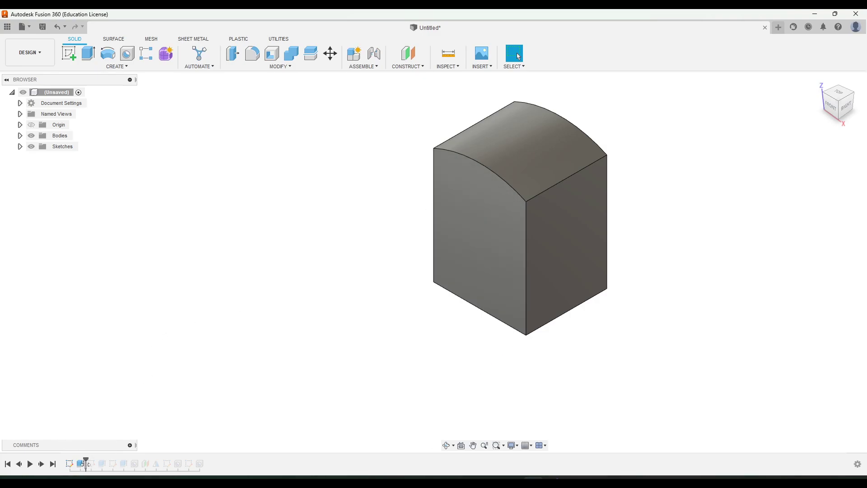
{"action": "left_click_drag", "start_coordinate": [86, 462], "coordinate": [108, 462]}
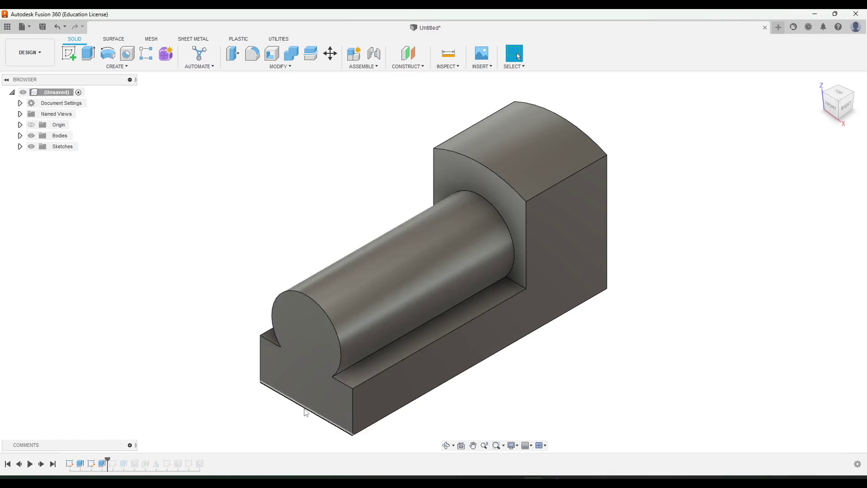
Create a new design and start a sketch on the front origin plane.
{"action": "left_click", "coordinate": [27, 27]}
{"action": "left_click", "coordinate": [41, 45]}
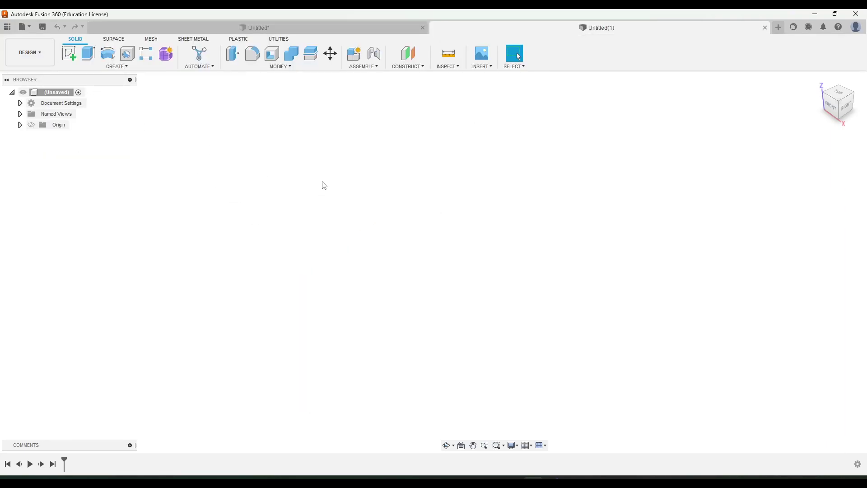
{"action": "left_click", "coordinate": [69, 54]}
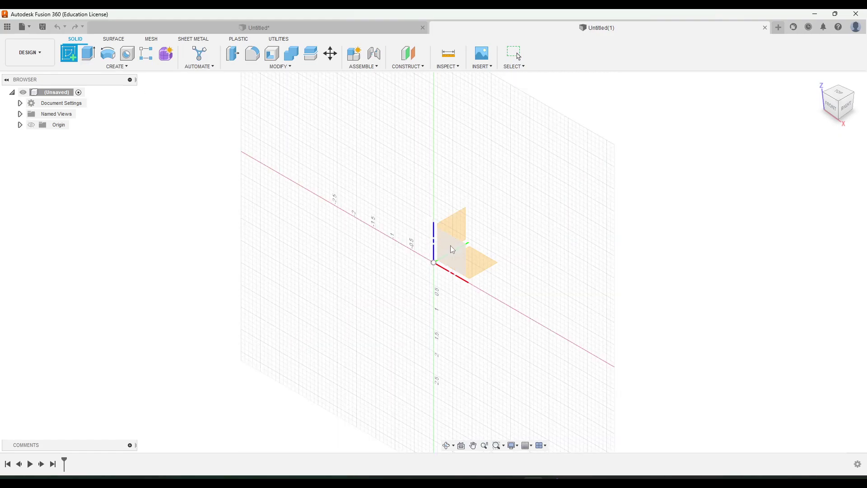
{"action": "left_click", "coordinate": [451, 248]}
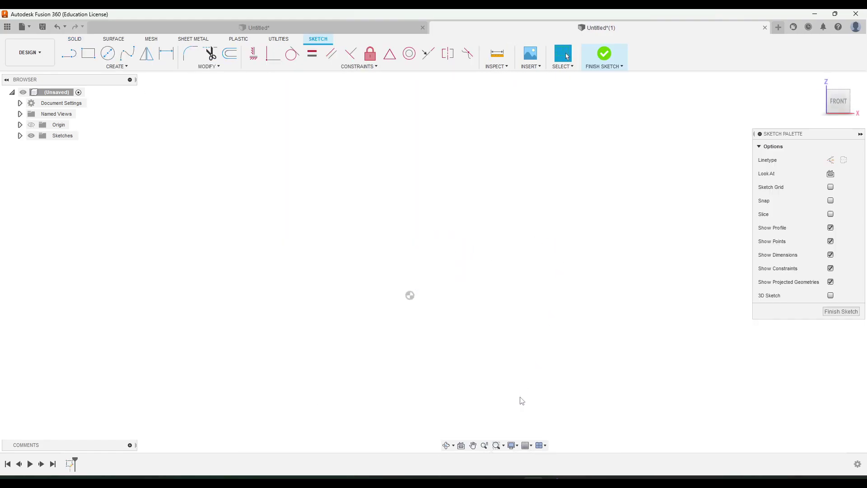
Switch to the miniature train PDF in the browser, examine the Part #1 Train Body dimensions, and return to Fusion 360.
{"action": "left_click", "coordinate": [580, 473]}
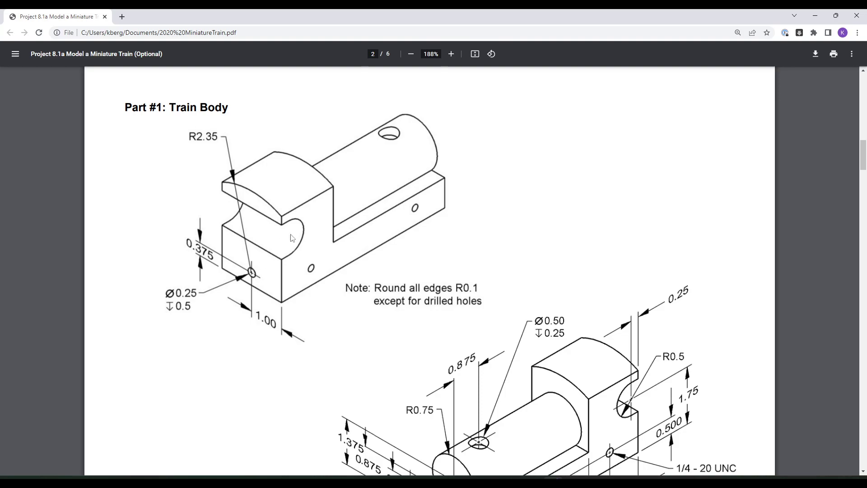
{"action": "scroll", "coordinate": [446, 246], "scroll_direction": "down", "scroll_amount": 3}
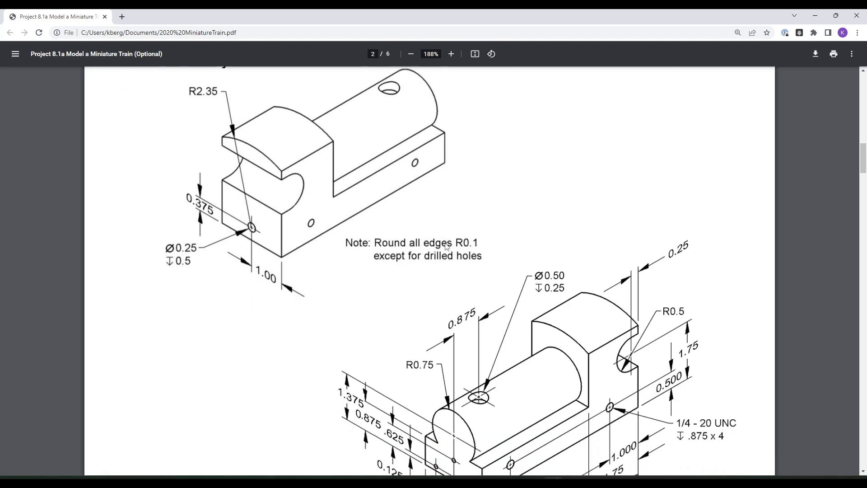
{"action": "scroll", "coordinate": [445, 347], "scroll_direction": "down", "scroll_amount": 1}
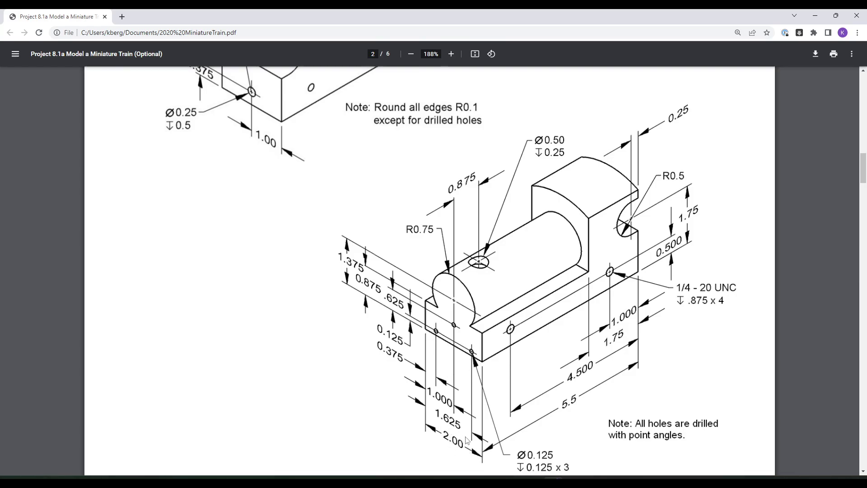
{"action": "scroll", "coordinate": [431, 389], "scroll_direction": "up", "scroll_amount": 3}
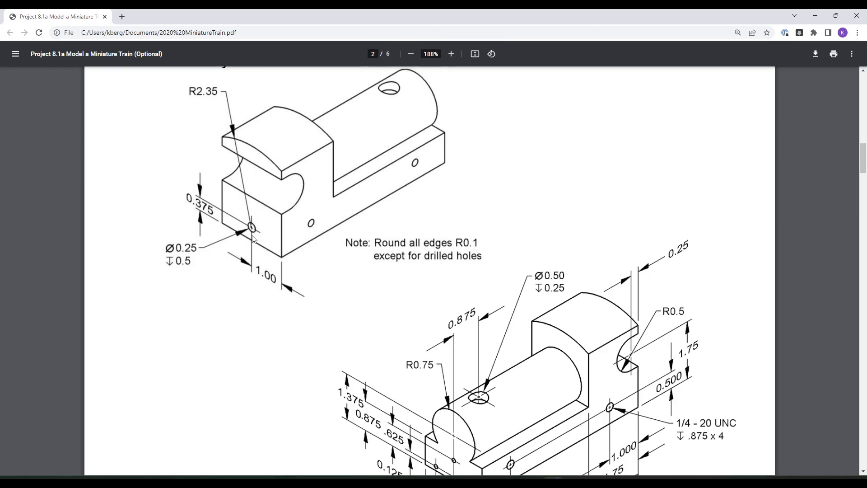
{"action": "left_click", "coordinate": [550, 481]}
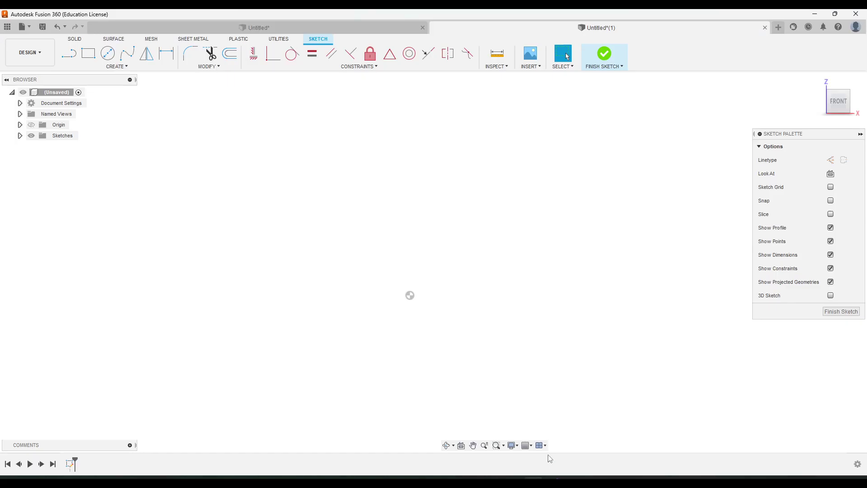
Draw a horizontal 2 in line starting at the sketch origin.
{"action": "key", "text": "l"}
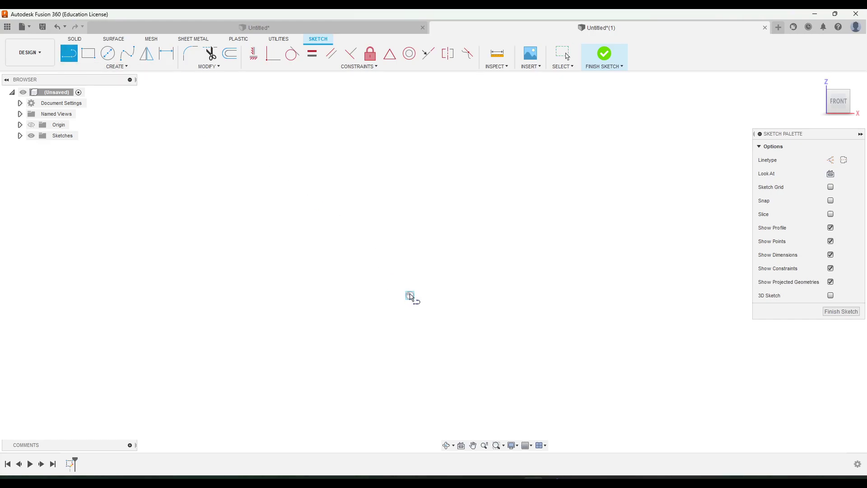
{"action": "left_click", "coordinate": [409, 296]}
{"action": "type", "text": "6"}
{"action": "key", "text": "Tab"}
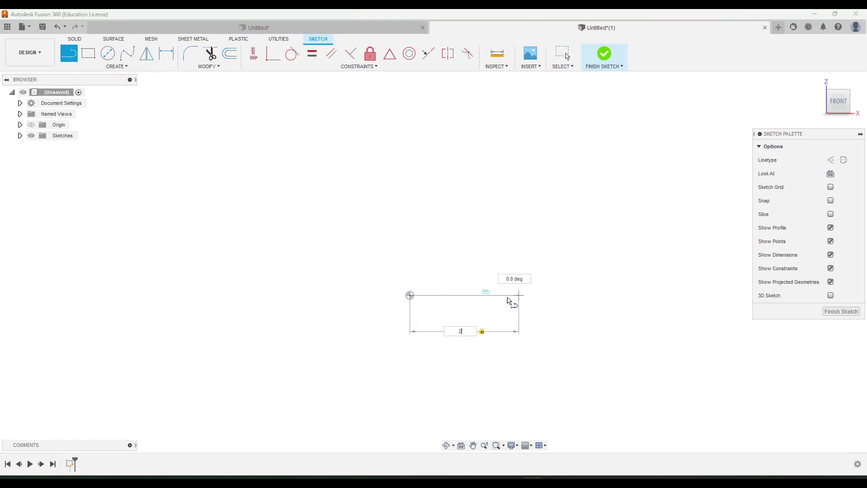
{"action": "key", "text": "Return"}
{"action": "key", "text": "Escape"}
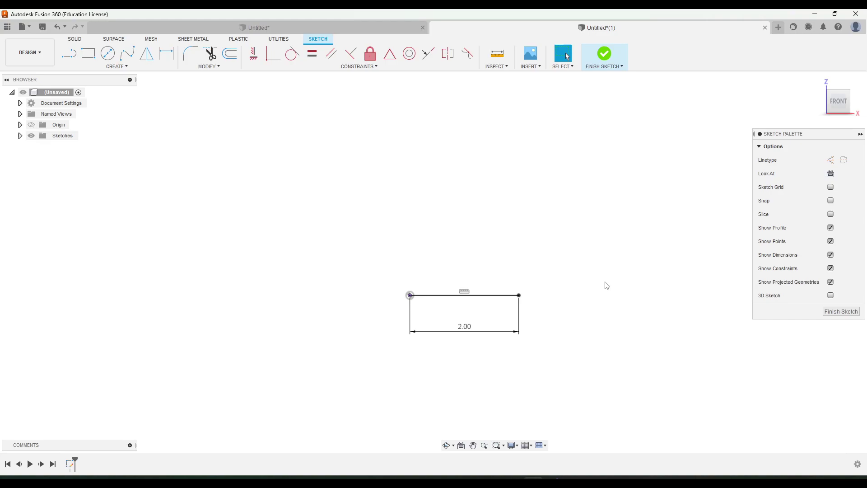
Place a sketch point about 0.62 in above the baseline, vertically aligned with its midpoint.
{"action": "left_click", "coordinate": [114, 66]}
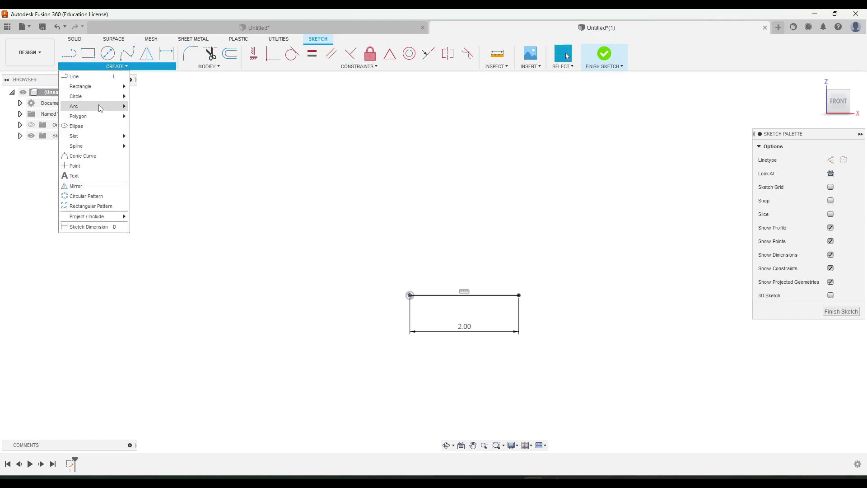
{"action": "left_click", "coordinate": [93, 166]}
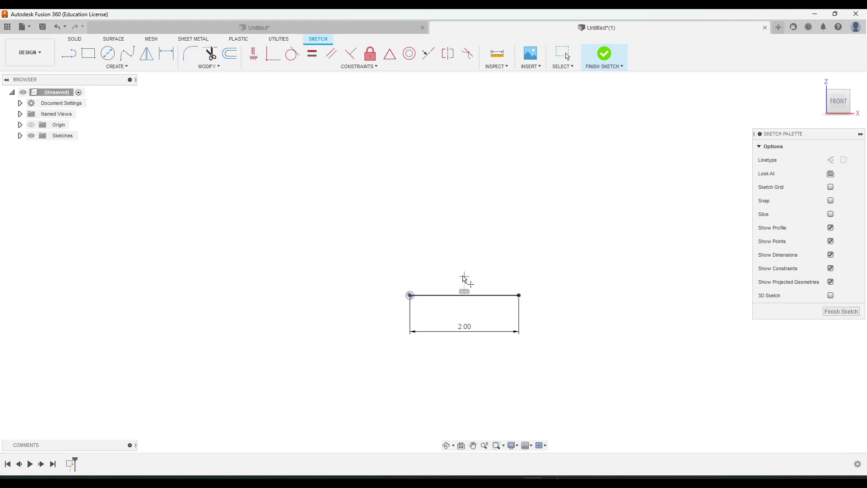
{"action": "left_click", "coordinate": [464, 261]}
{"action": "key", "text": "Escape"}
Check the point's height in the PDF drawing and dimension the sketch point 0.375 in above the baseline.
{"action": "key", "text": "alt+Tab"}
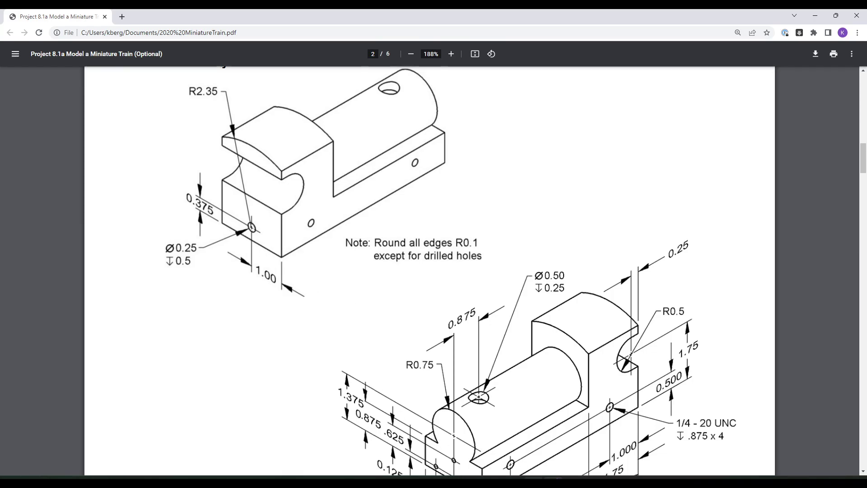
{"action": "key", "text": "alt+Tab"}
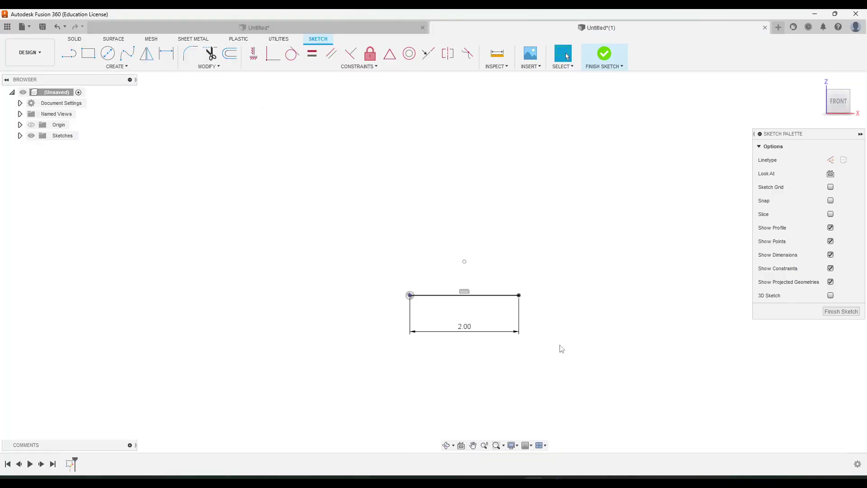
{"action": "left_click", "coordinate": [169, 56]}
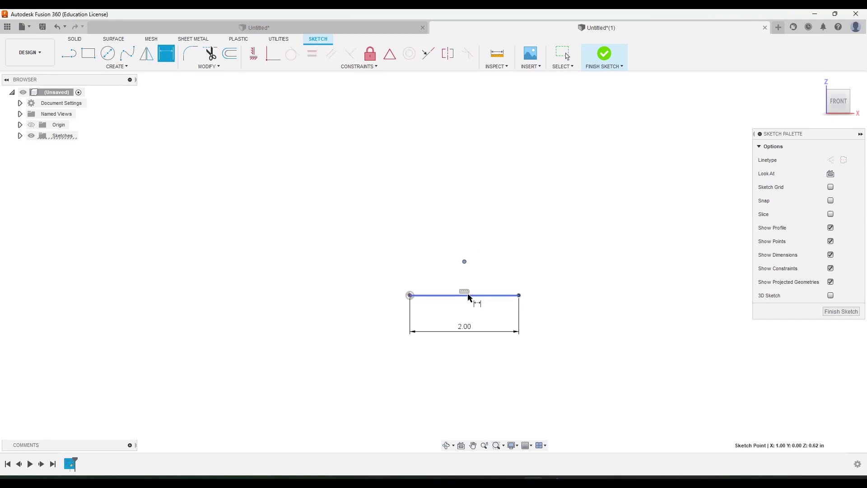
{"action": "left_click", "coordinate": [468, 296]}
{"action": "left_click", "coordinate": [464, 261]}
{"action": "left_click", "coordinate": [358, 280]}
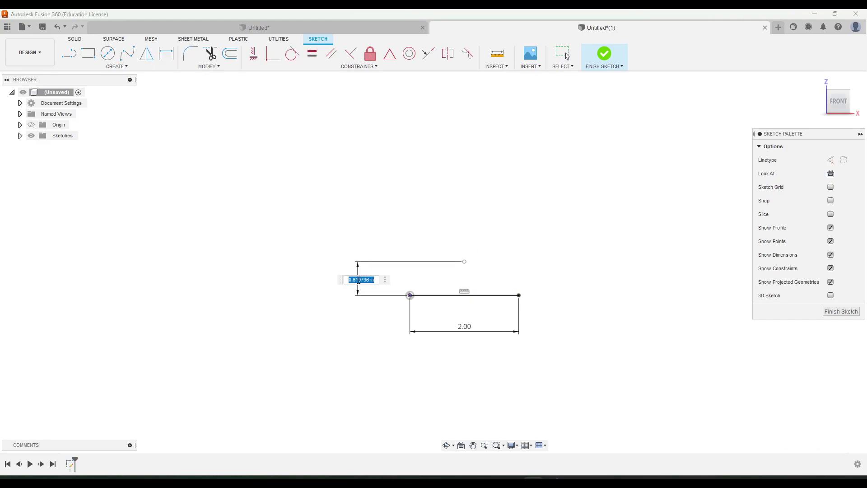
{"action": "type", "text": "375"}
{"action": "key", "text": "Return"}
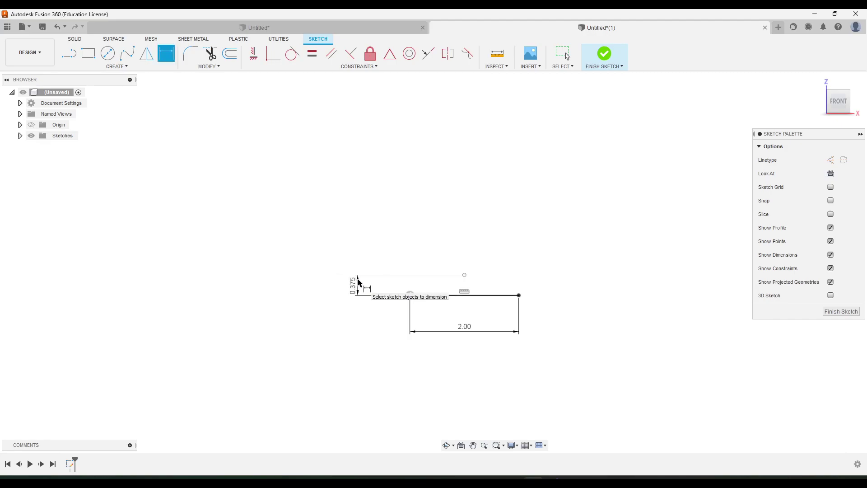
{"action": "key", "text": "Escape"}
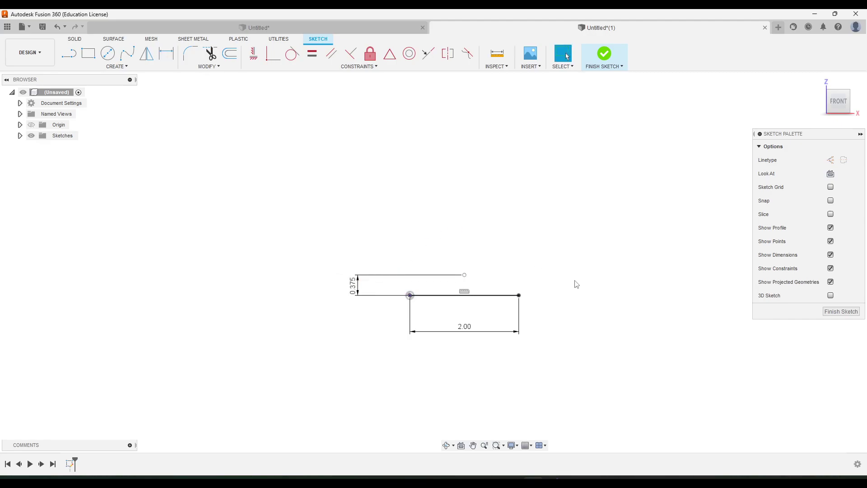
Check the roof radius in the PDF drawing and draw a 4.7 in diameter circle centred on the sketch point.
{"action": "left_click", "coordinate": [559, 475]}
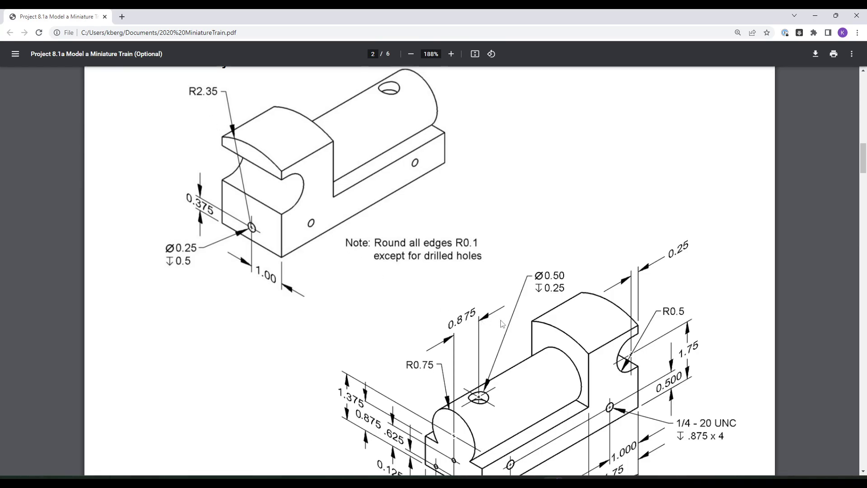
{"action": "key", "text": "alt+Tab"}
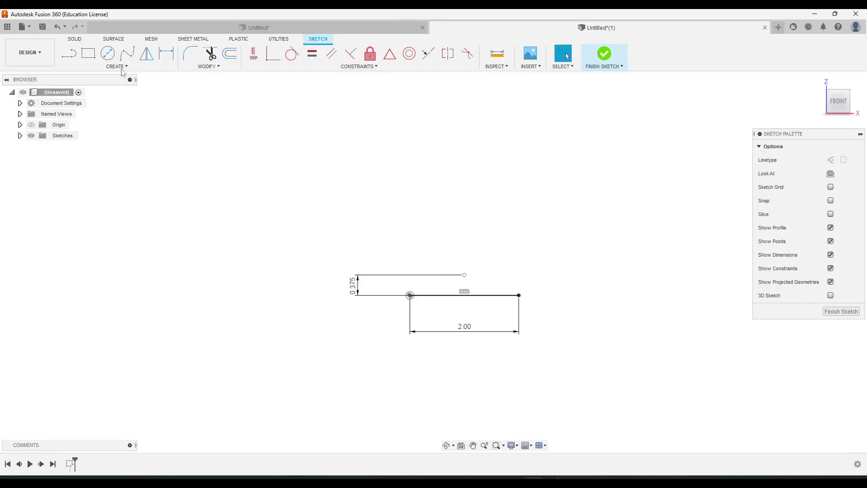
{"action": "left_click", "coordinate": [108, 53]}
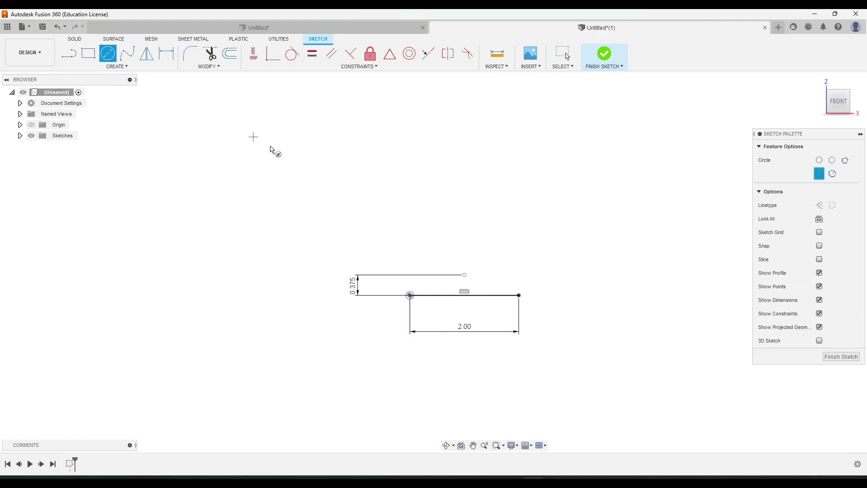
{"action": "left_click", "coordinate": [465, 275]}
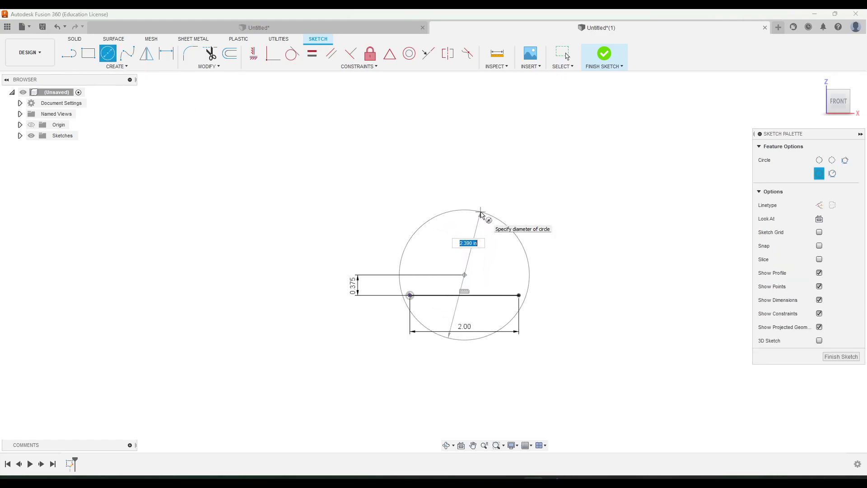
{"action": "type", "text": "4.7"}
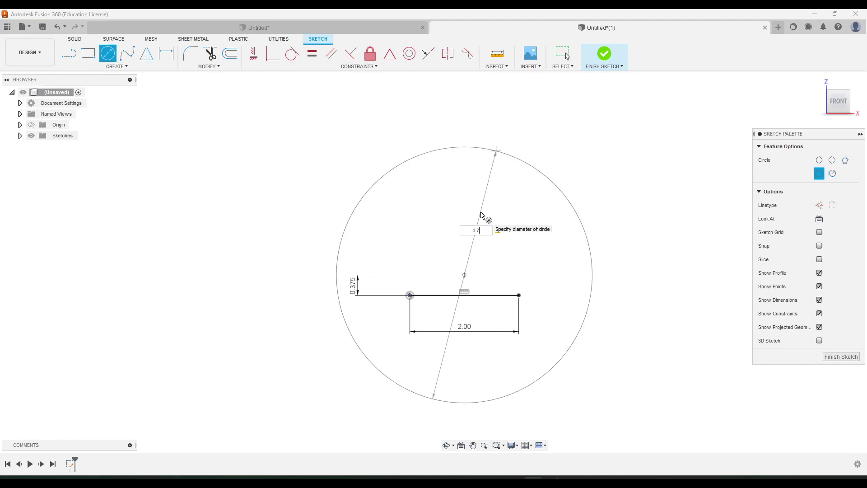
{"action": "key", "text": "Return"}
{"action": "key", "text": "Escape"}
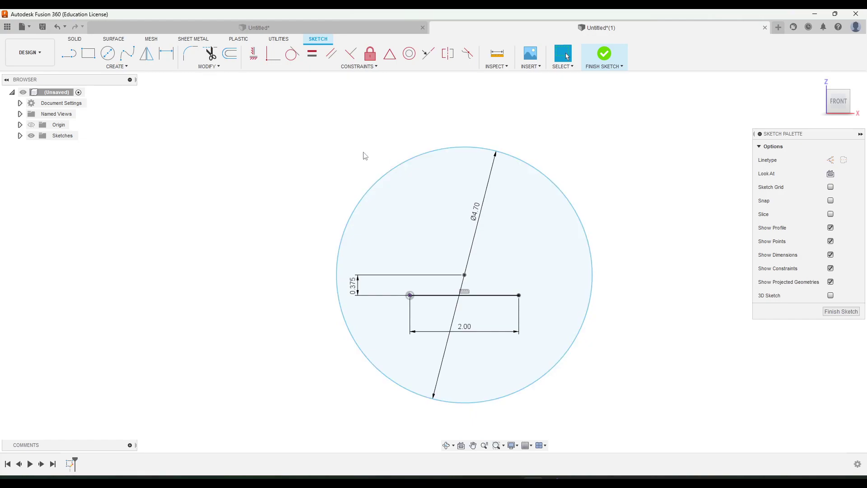
Draw a vertical line from each end of the baseline up to the circle.
{"action": "left_click", "coordinate": [69, 53]}
{"action": "left_click", "coordinate": [519, 296]}
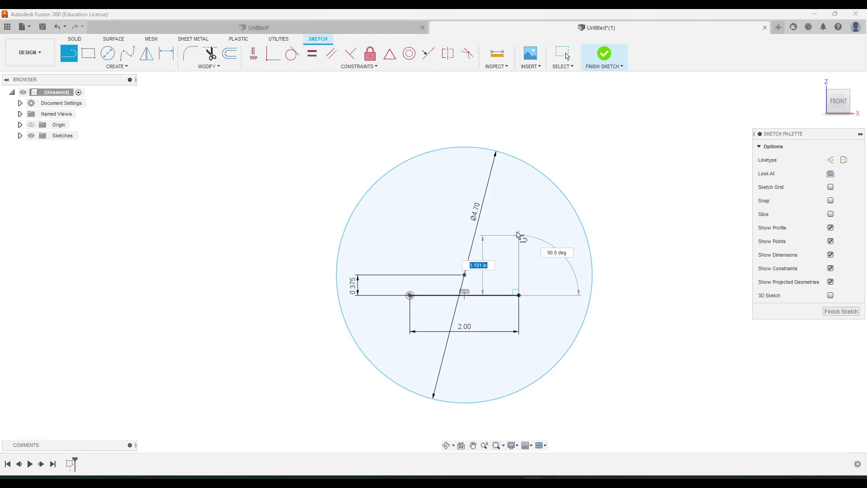
{"action": "double_click", "coordinate": [519, 160]}
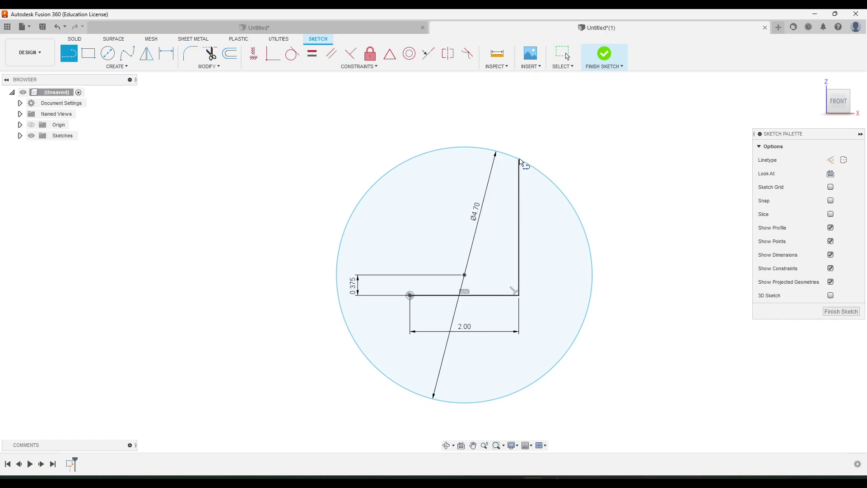
{"action": "left_click", "coordinate": [411, 296]}
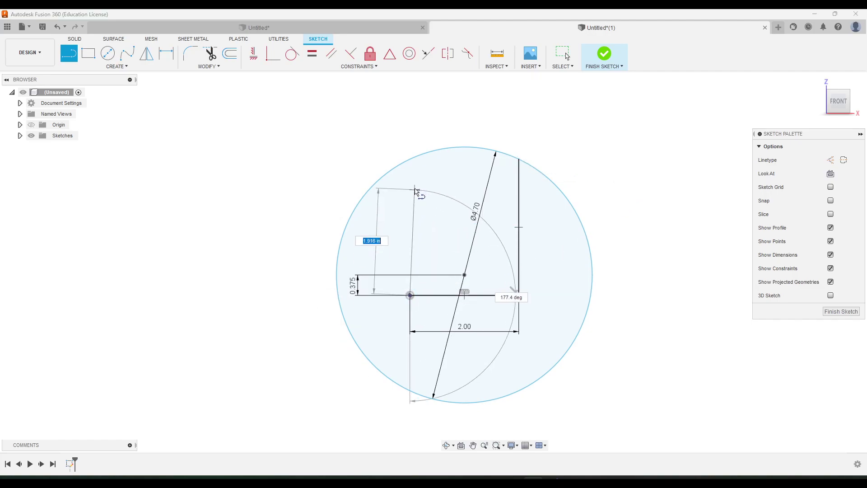
{"action": "double_click", "coordinate": [412, 161]}
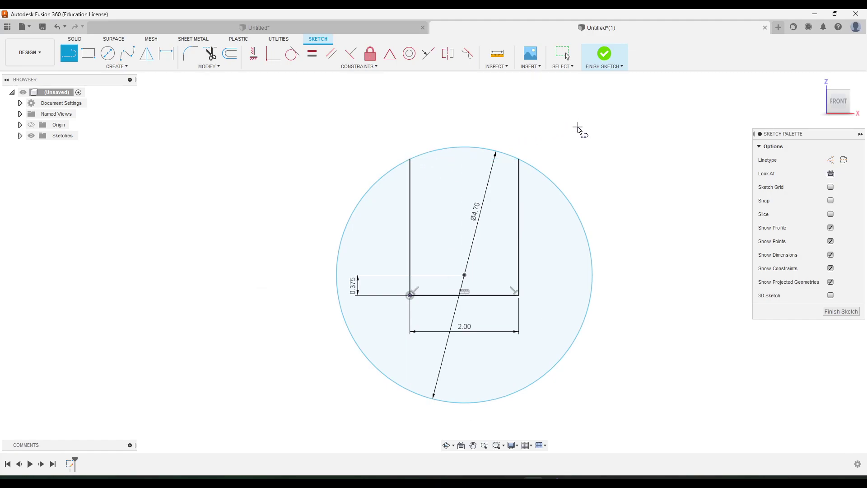
{"action": "key", "text": "Escape"}
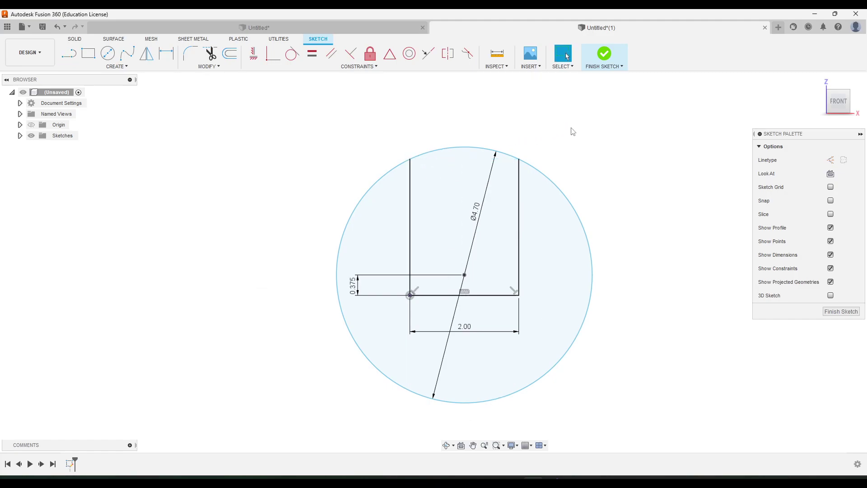
Trim away the circle outside the two vertical lines, keeping only the top arc between them.
{"action": "left_click", "coordinate": [209, 54]}
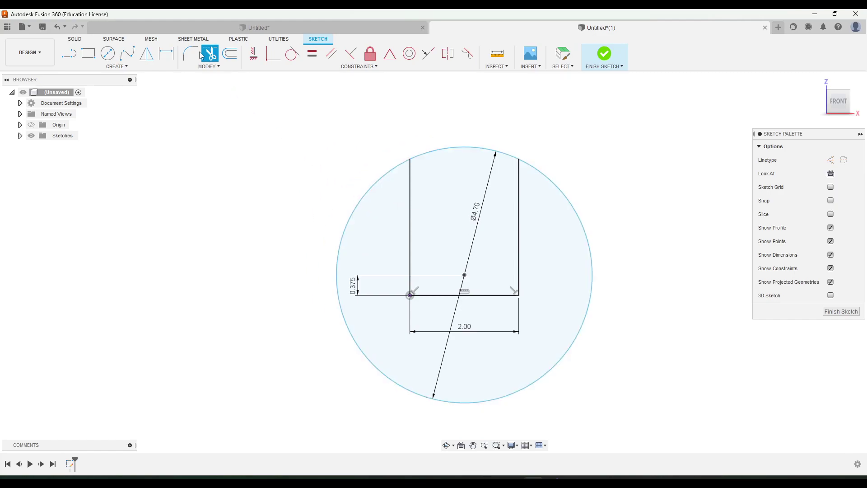
{"action": "left_click", "coordinate": [371, 190]}
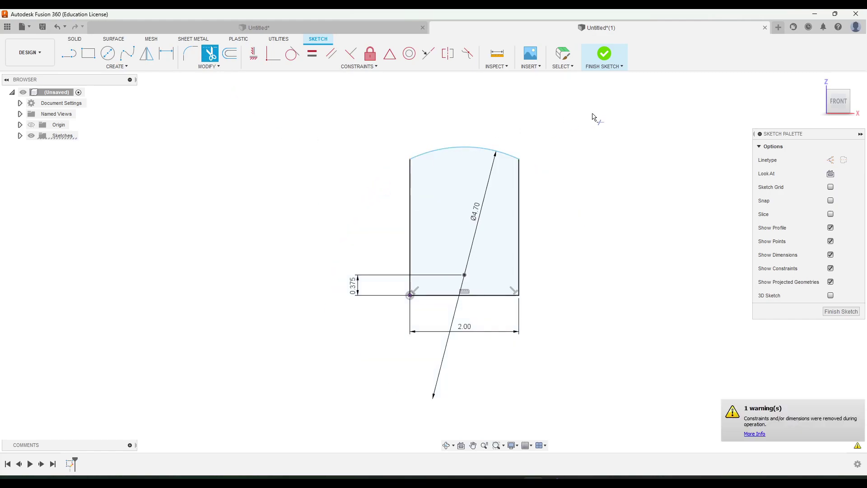
{"action": "key", "text": "Escape"}
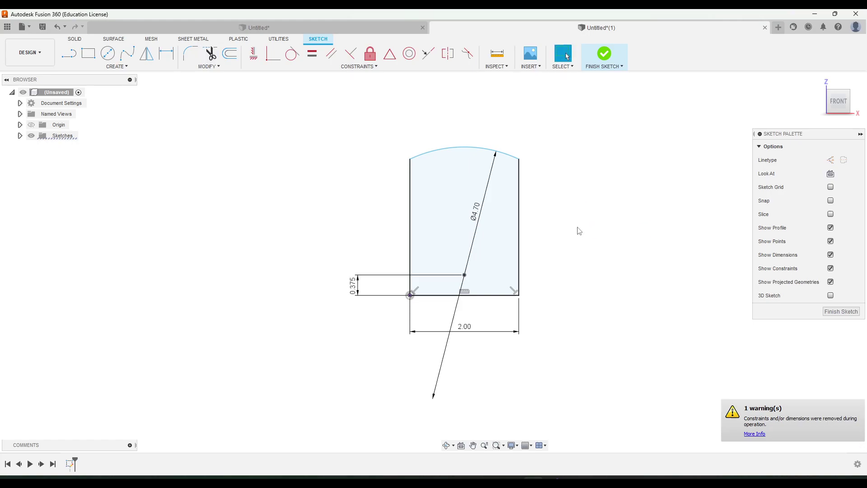
Finish the sketch, then check the cab length in the PDF drawing and set up a 1.75 in extrusion of the arched profile.
{"action": "left_click", "coordinate": [605, 54]}
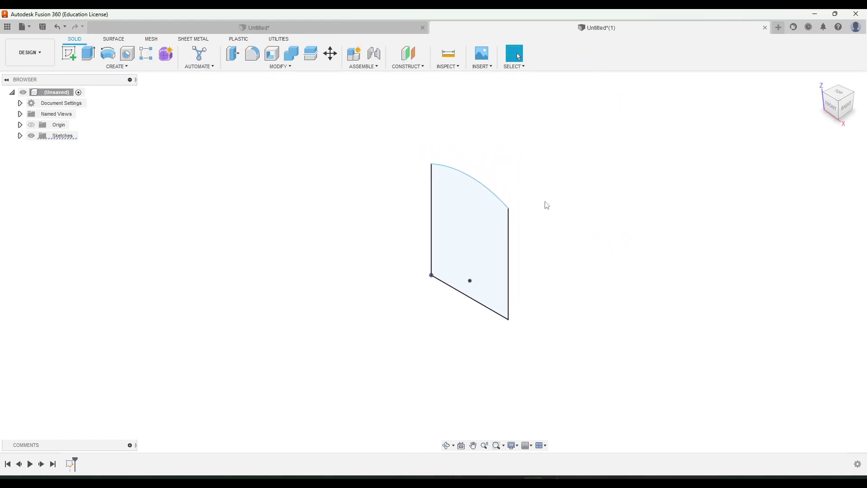
{"action": "left_click", "coordinate": [473, 224]}
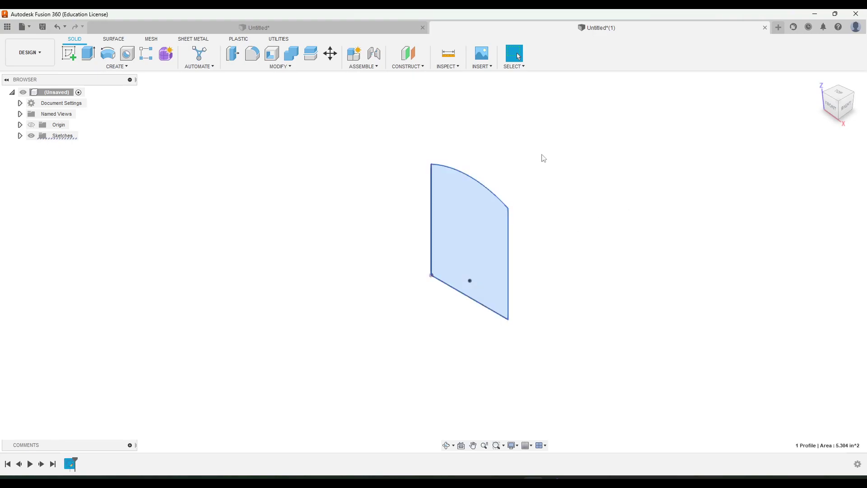
{"action": "left_click", "coordinate": [85, 54]}
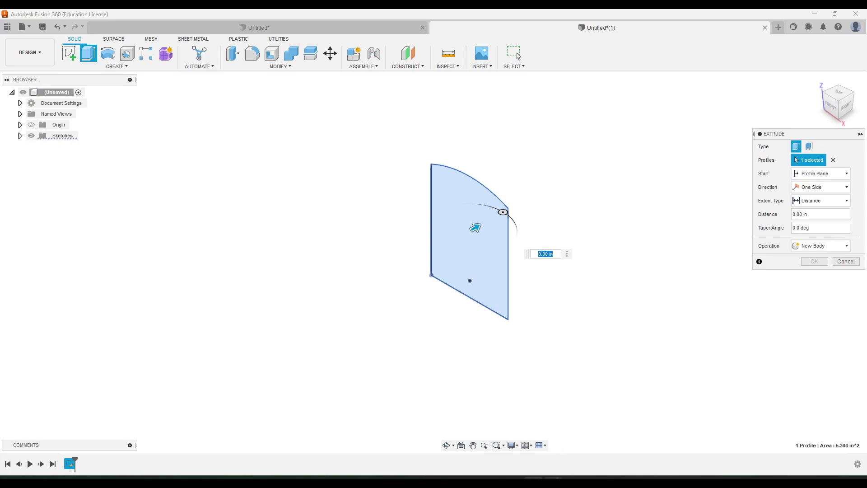
{"action": "mouse_move", "coordinate": [560, 472]}
{"action": "left_click", "coordinate": [554, 434]}
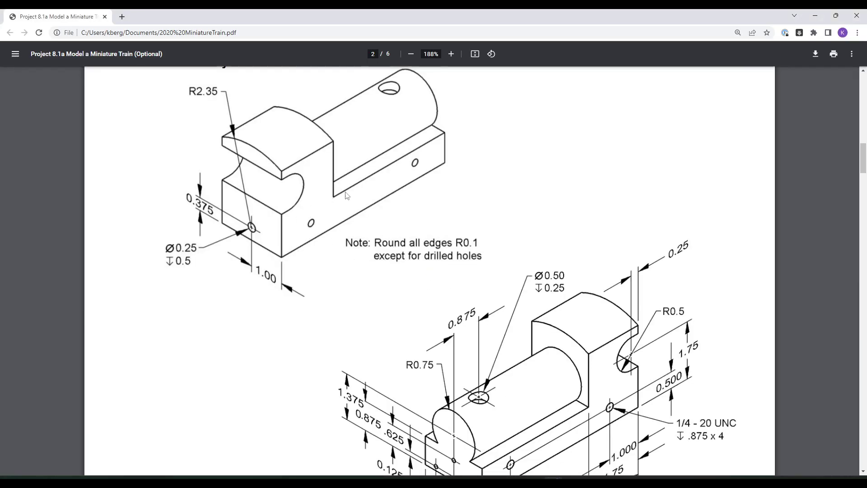
{"action": "scroll", "coordinate": [401, 220], "scroll_direction": "down", "scroll_amount": 3}
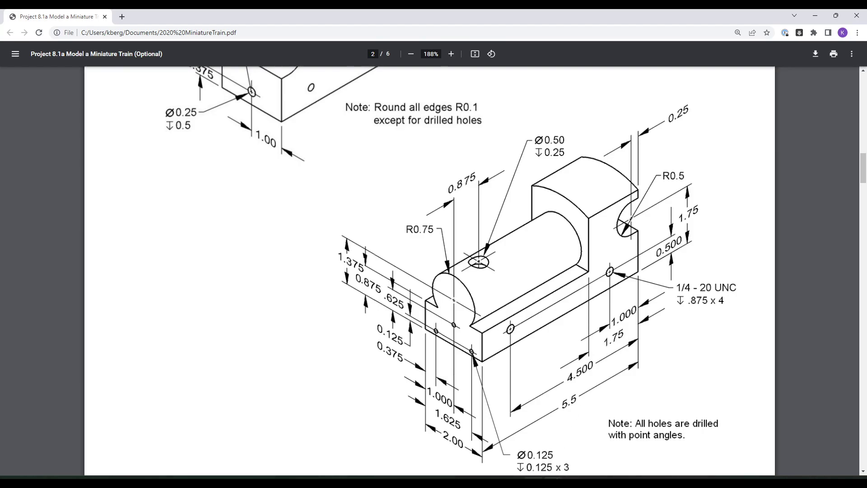
{"action": "key", "text": "alt+Tab"}
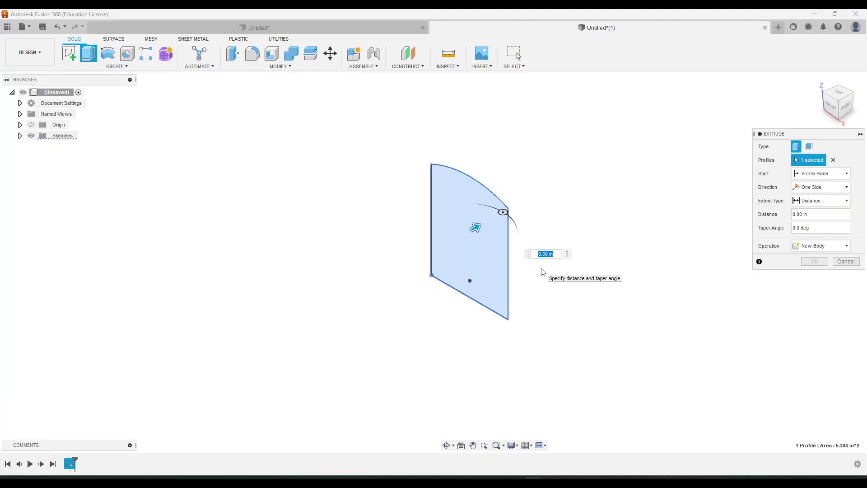
{"action": "type", "text": "1.75"}
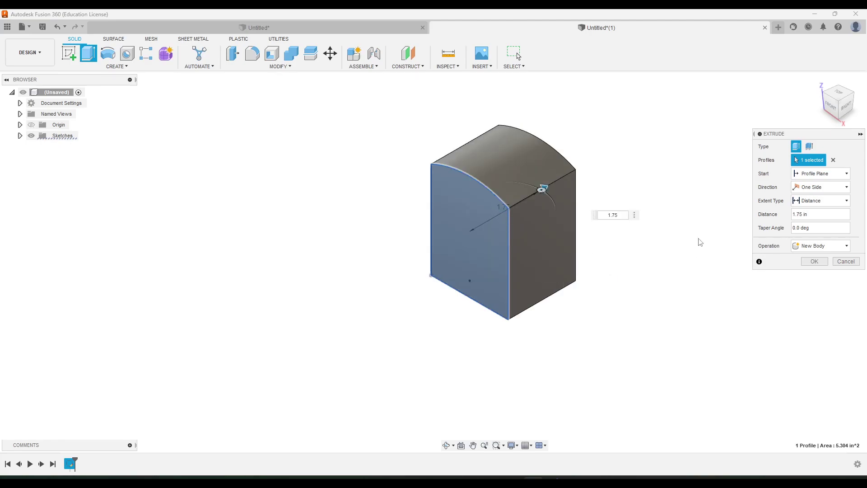
Reverse the extrusion by setting its distance to -1.75 in and create the cab as a new body.
{"action": "left_click", "coordinate": [799, 189]}
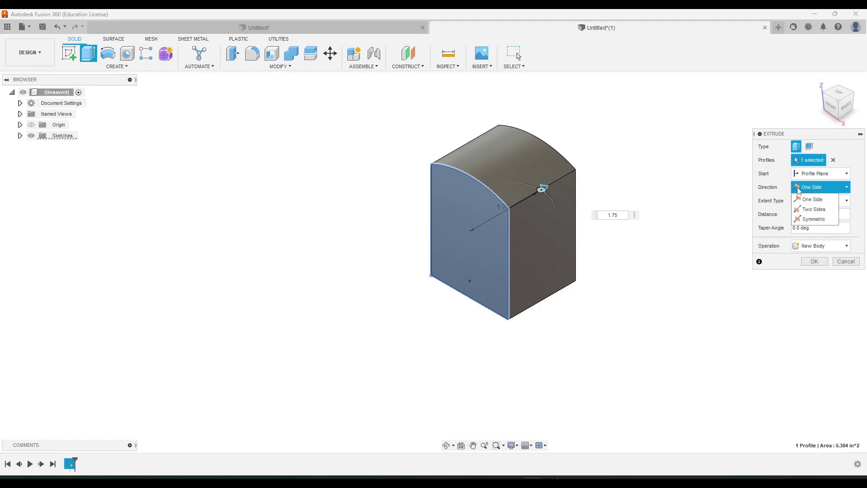
{"action": "left_click", "coordinate": [798, 189]}
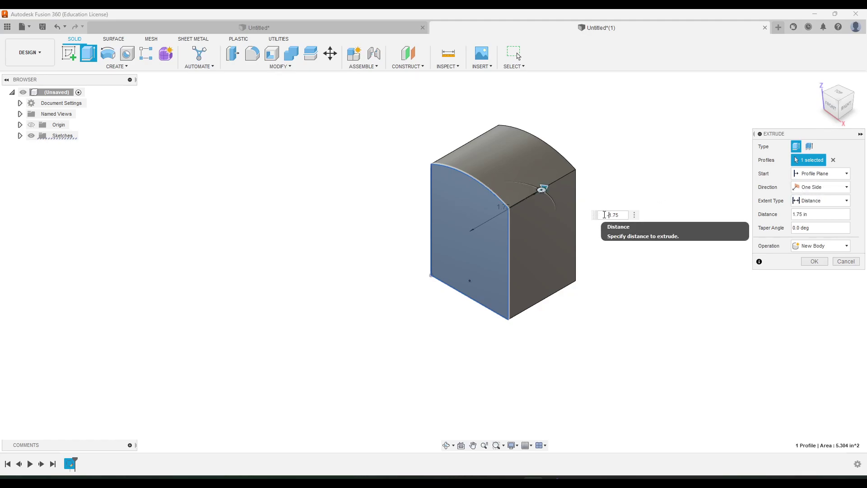
{"action": "left_click", "coordinate": [605, 215]}
{"action": "type", "text": "-"}
{"action": "middle_click_drag", "start_coordinate": [554, 246], "coordinate": [615, 242]}
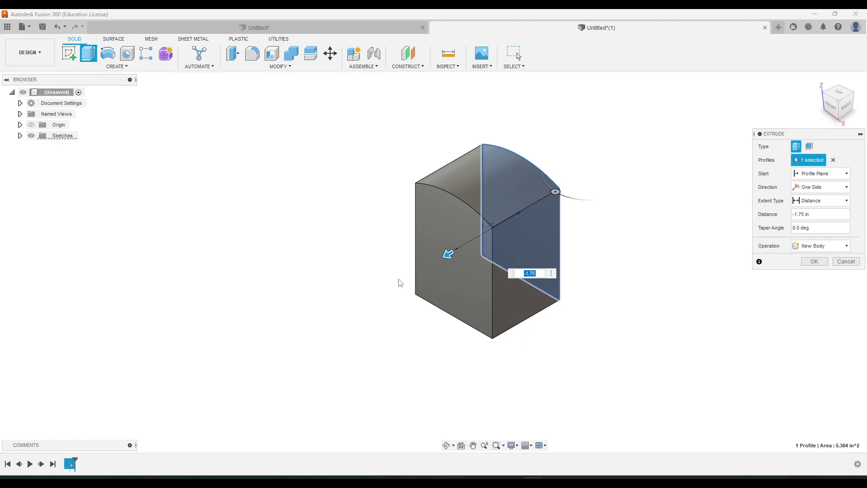
{"action": "middle_click_drag", "start_coordinate": [399, 283], "coordinate": [407, 273]}
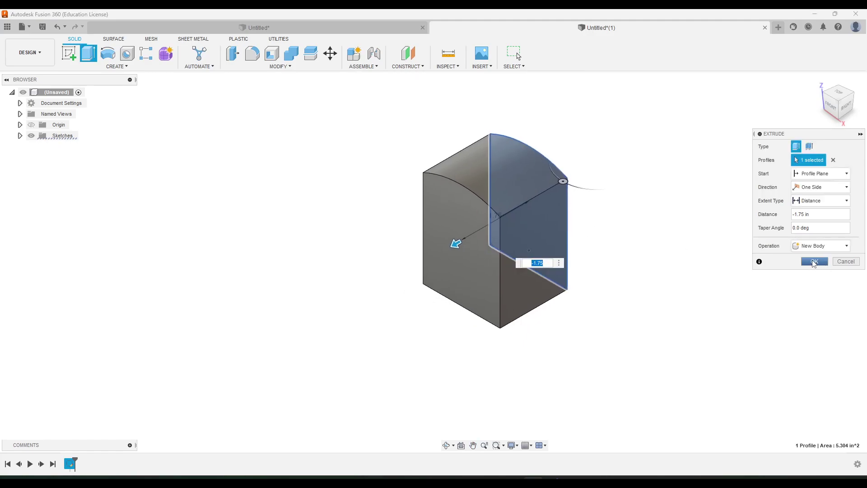
{"action": "left_click", "coordinate": [814, 262]}
{"action": "middle_click_drag", "start_coordinate": [632, 224], "coordinate": [645, 207]}
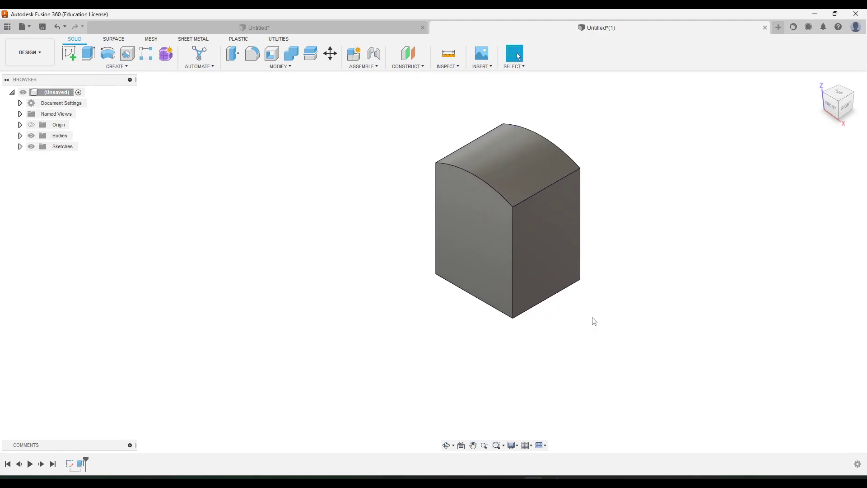
Start a sketch on the cab's arched front face and check the base and boiler dimensions in the PDF drawing.
{"action": "left_click", "coordinate": [490, 242]}
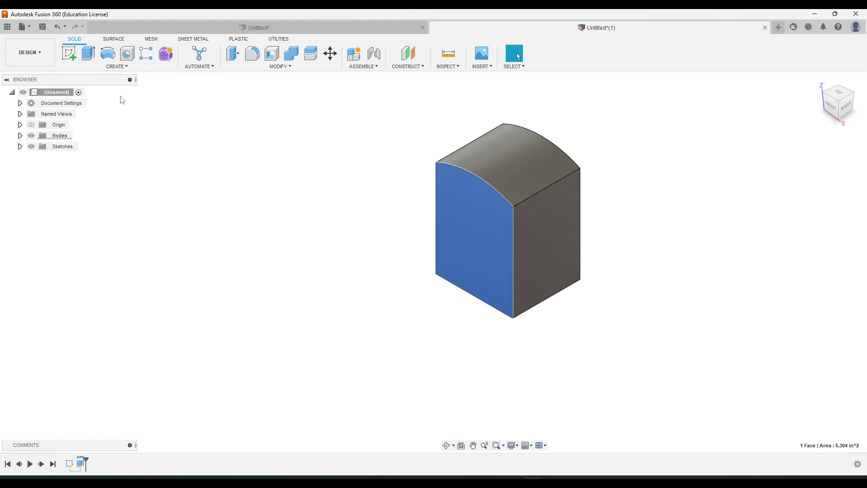
{"action": "left_click", "coordinate": [71, 55]}
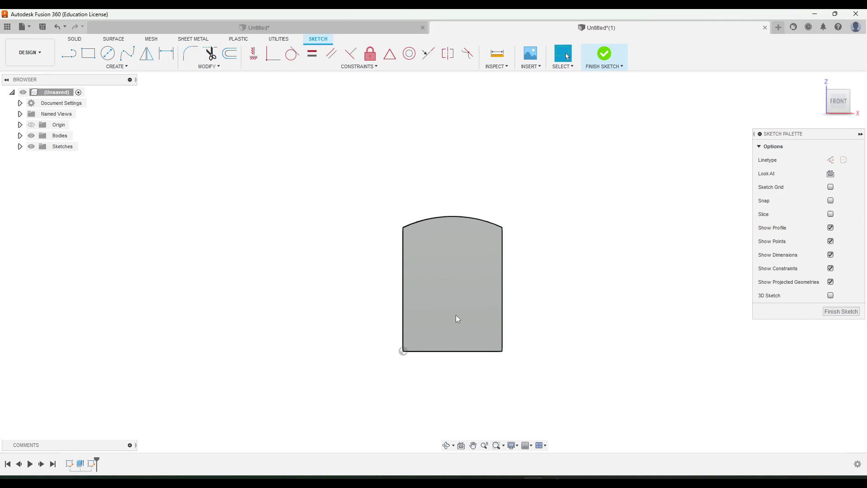
{"action": "scroll", "coordinate": [456, 316], "scroll_direction": "up", "scroll_amount": 2}
{"action": "middle_click_drag", "start_coordinate": [455, 315], "coordinate": [457, 298]}
{"action": "key", "text": "alt+Tab"}
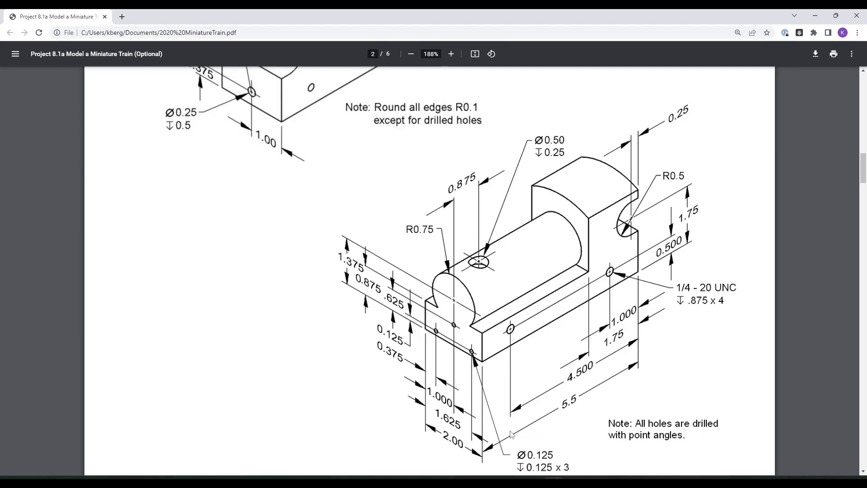
{"action": "key", "text": "alt+Tab"}
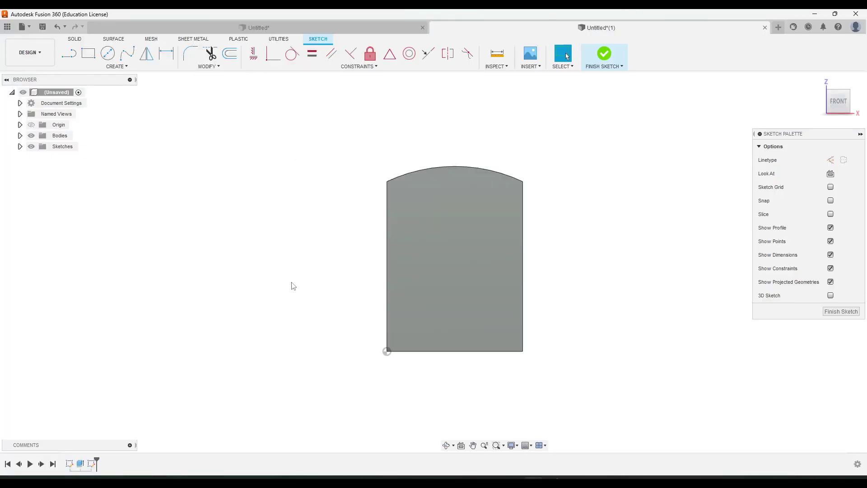
Draw a horizontal line across the full width of the face, in its lower part.
{"action": "left_click", "coordinate": [70, 55]}
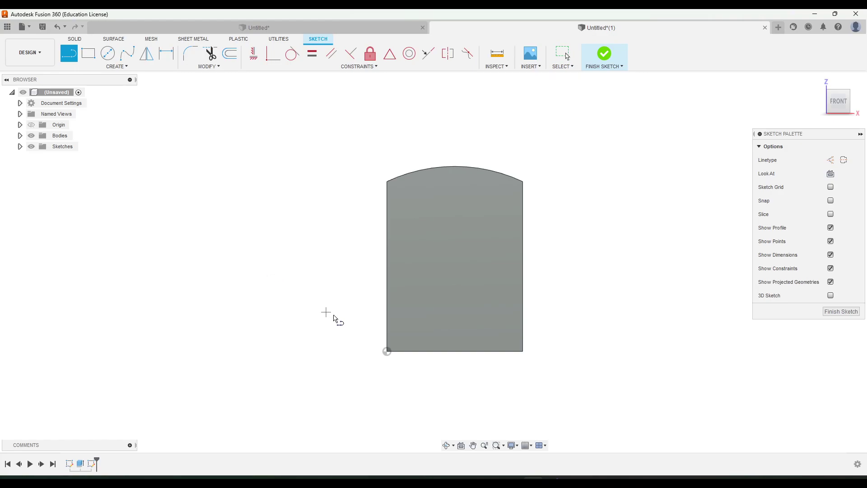
{"action": "left_click", "coordinate": [387, 299]}
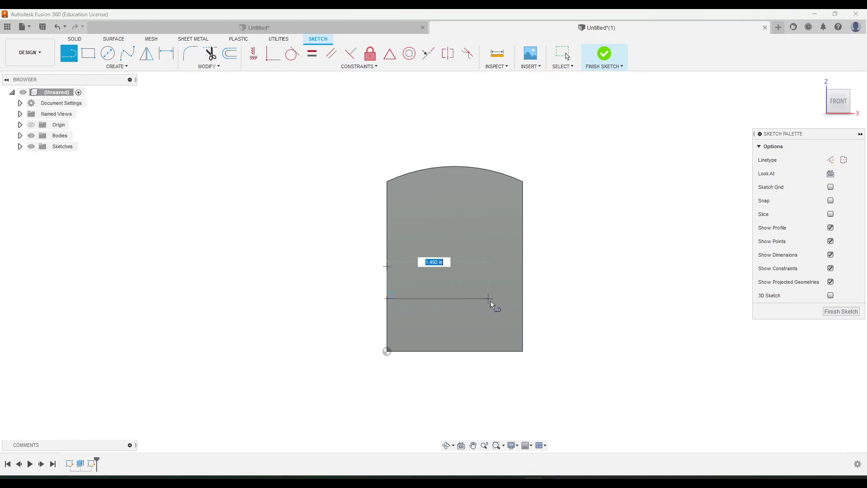
{"action": "left_click", "coordinate": [523, 299]}
{"action": "key", "text": "Escape"}
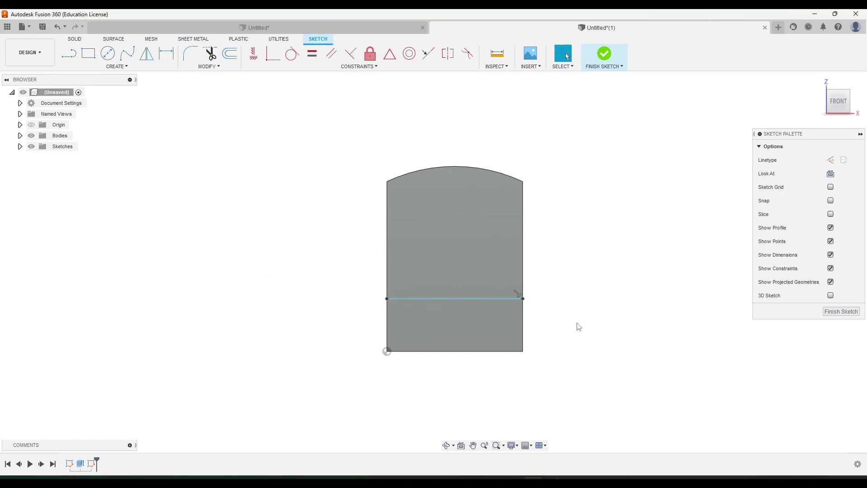
Dimension the horizontal line 0.875 in above the bottom edge of the face.
{"action": "left_click", "coordinate": [166, 54]}
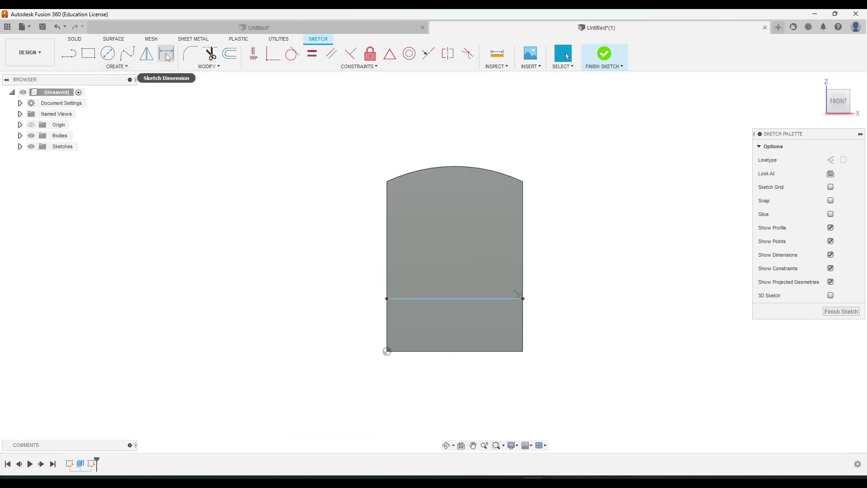
{"action": "left_click", "coordinate": [468, 350]}
{"action": "left_click", "coordinate": [447, 299]}
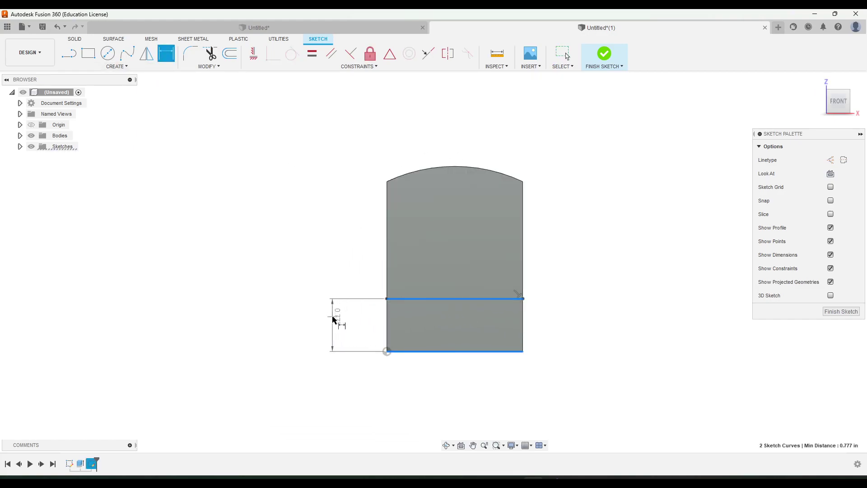
{"action": "left_click", "coordinate": [334, 318]}
{"action": "key", "text": "BackSpace"}
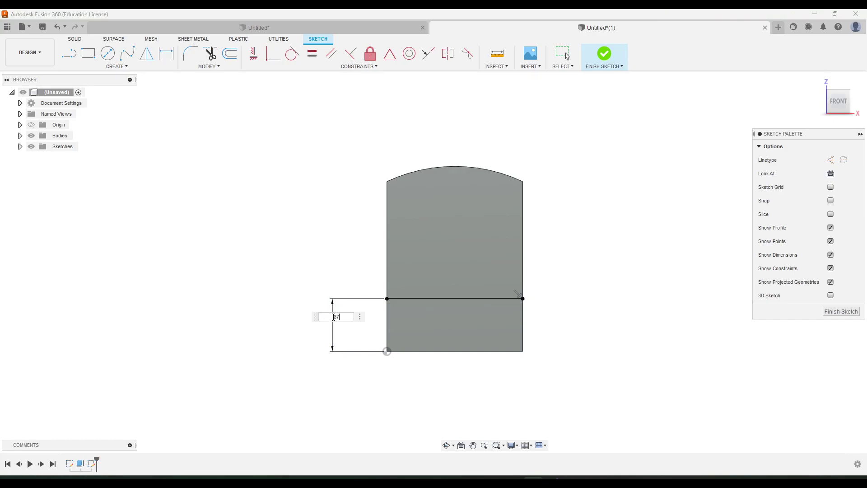
{"action": "type", "text": ".875"}
{"action": "key", "text": "Return"}
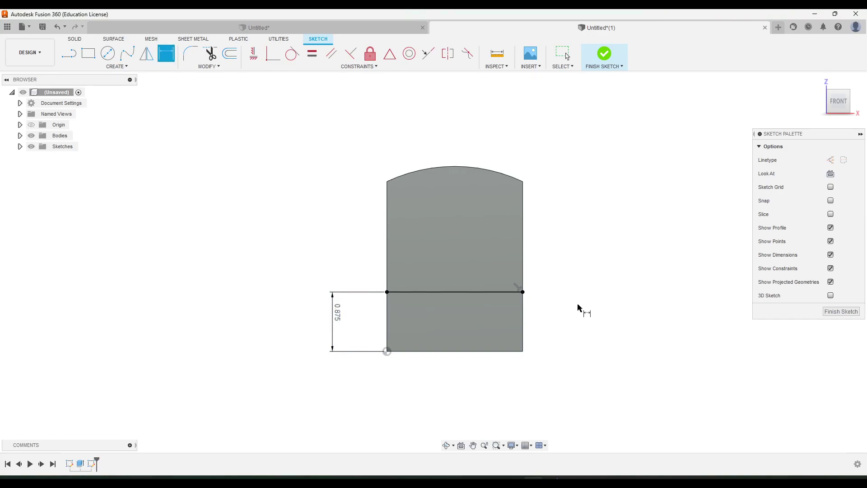
{"action": "key", "text": "Escape"}
Draw a circle about 1.26 in in diameter, centred across the face above the horizontal line and crossing it.
{"action": "left_click", "coordinate": [107, 53]}
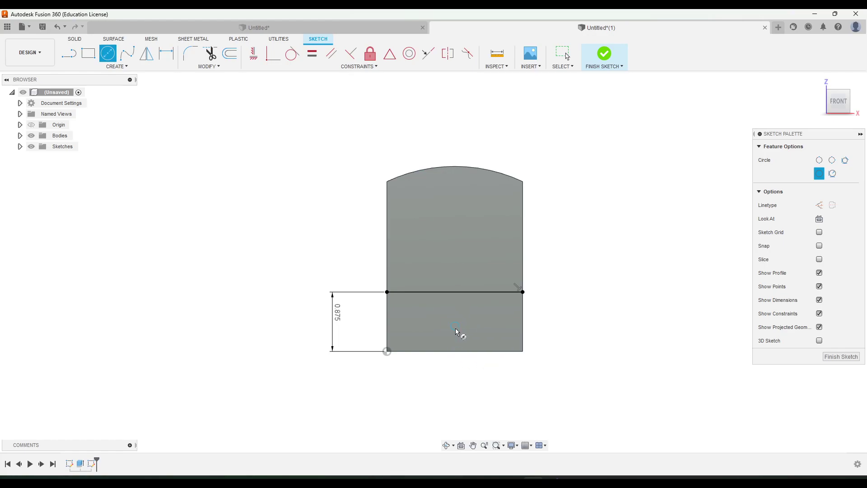
{"action": "left_click", "coordinate": [454, 261]}
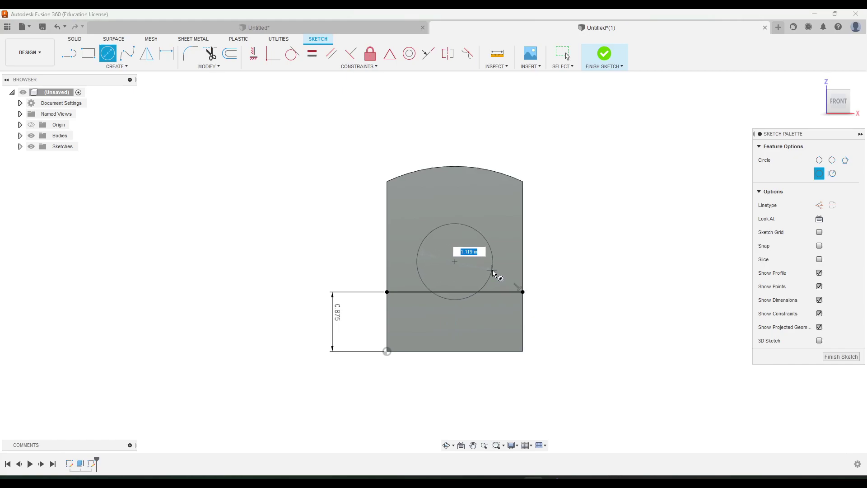
{"action": "left_click", "coordinate": [497, 271]}
{"action": "key", "text": "Escape"}
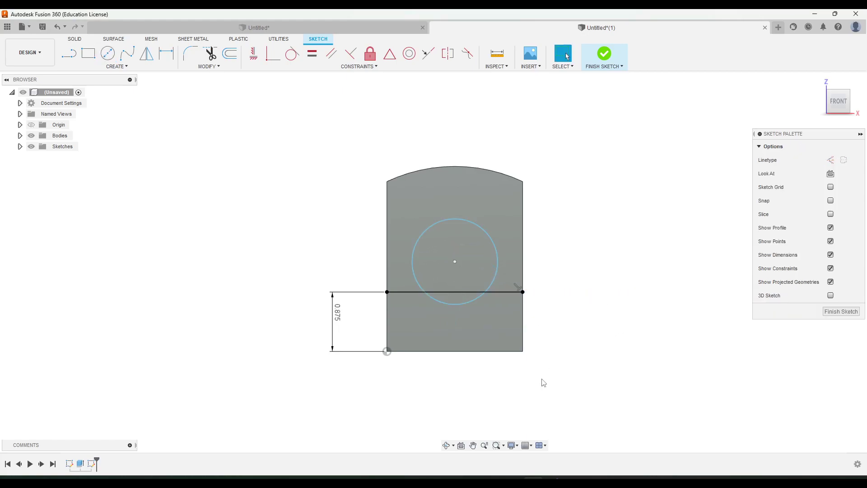
Check the boiler centre height in the PDF drawing and dimension the circle's centre 1.375 in above the bottom edge.
{"action": "mouse_move", "coordinate": [551, 481]}
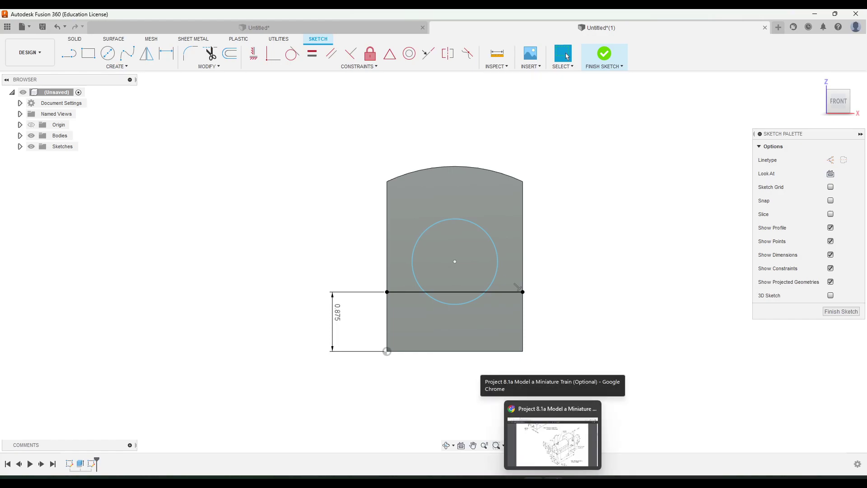
{"action": "left_click", "coordinate": [562, 417]}
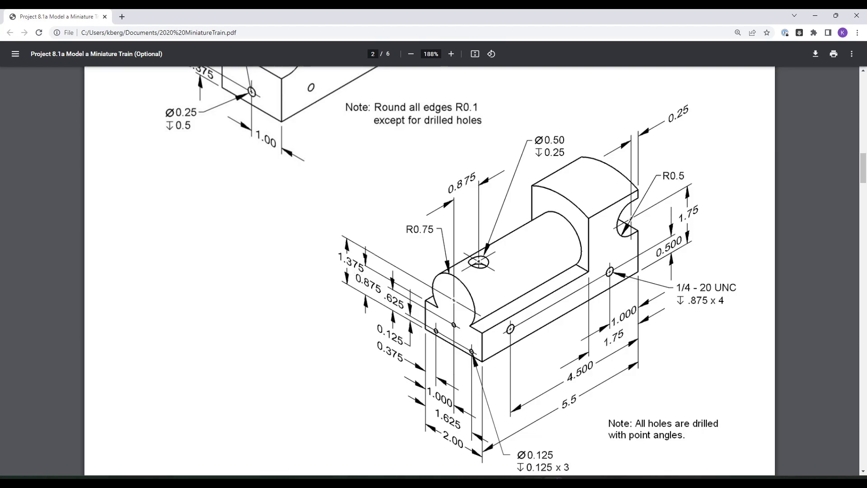
{"action": "key", "text": "alt+Tab"}
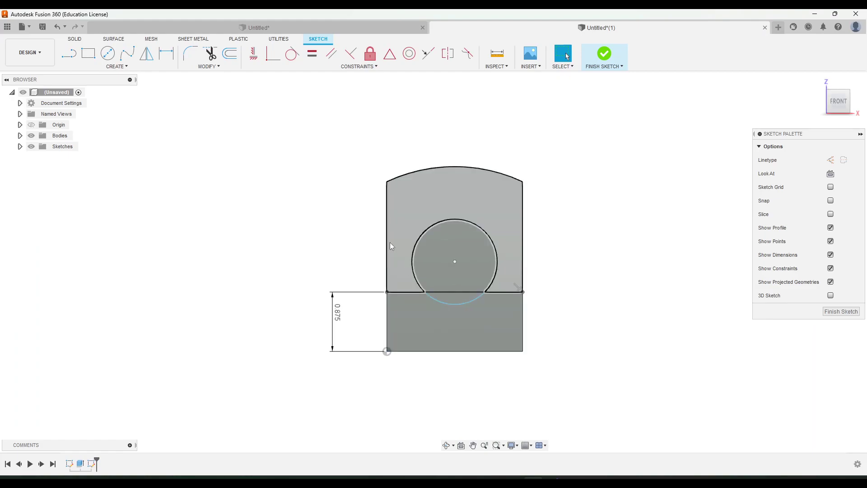
{"action": "key", "text": "d"}
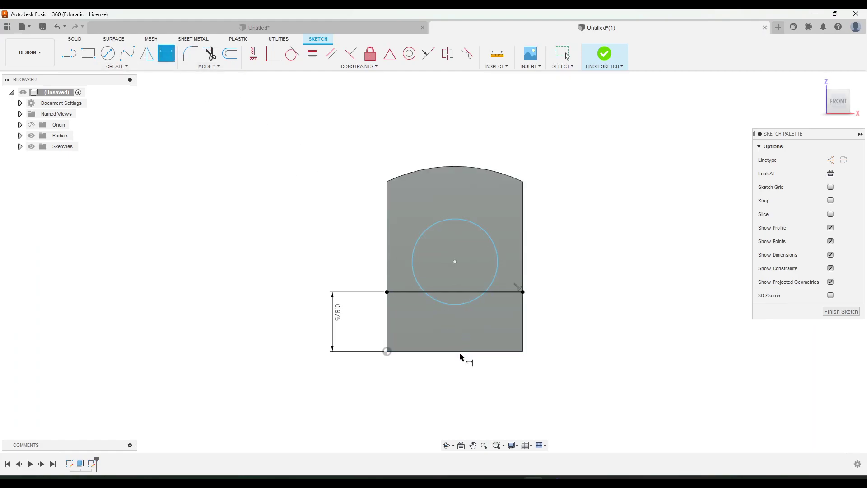
{"action": "left_click", "coordinate": [459, 352]}
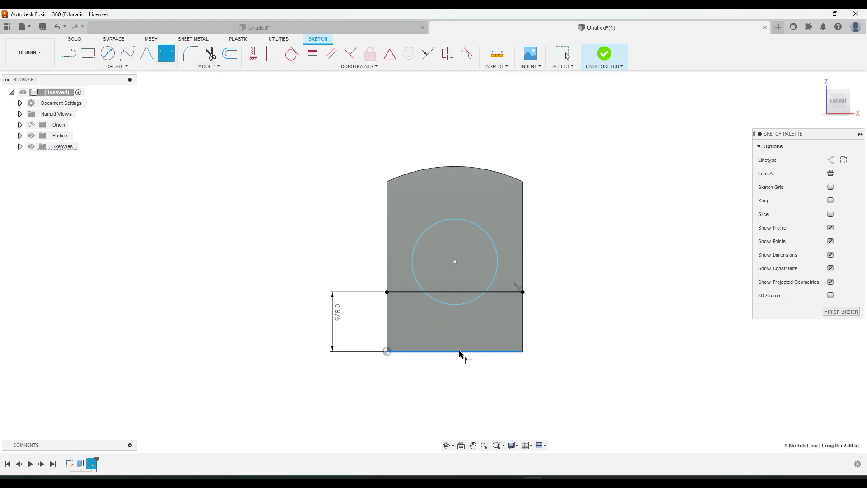
{"action": "left_click", "coordinate": [455, 261]}
{"action": "left_click", "coordinate": [285, 295]}
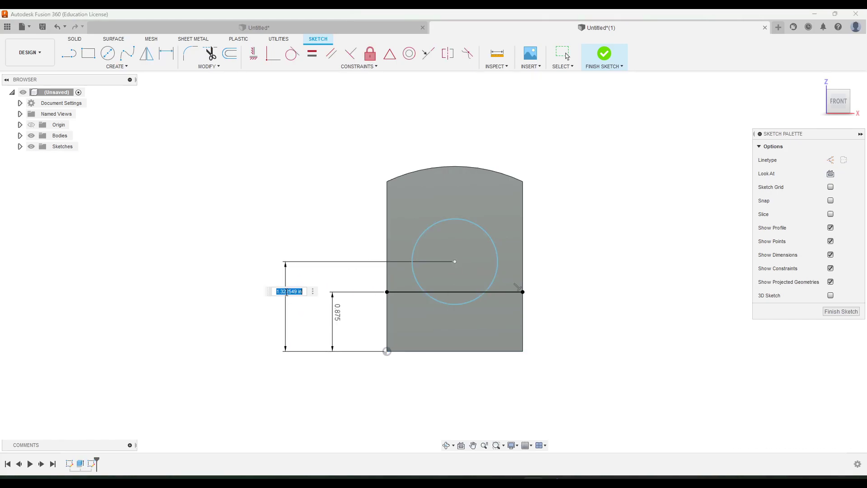
{"action": "type", "text": "1.375"}
{"action": "key", "text": "Return"}
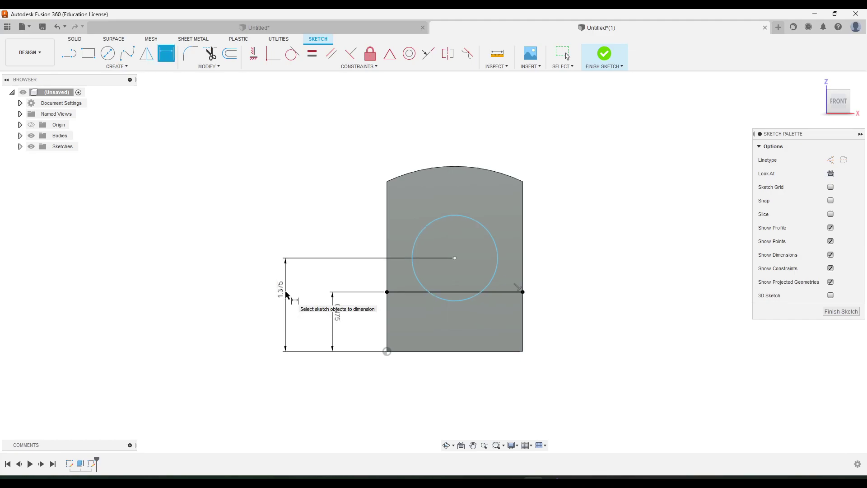
Dimension the circle's diameter as 1.5 in.
{"action": "left_click", "coordinate": [460, 225]}
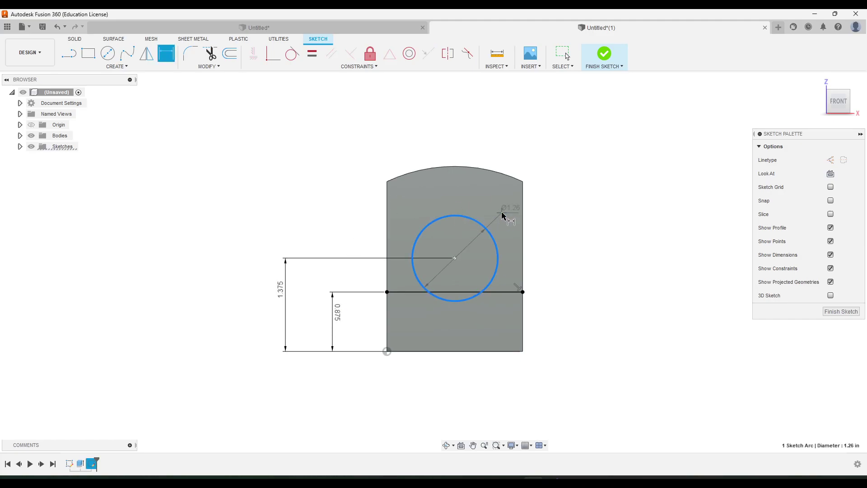
{"action": "left_click", "coordinate": [485, 204]}
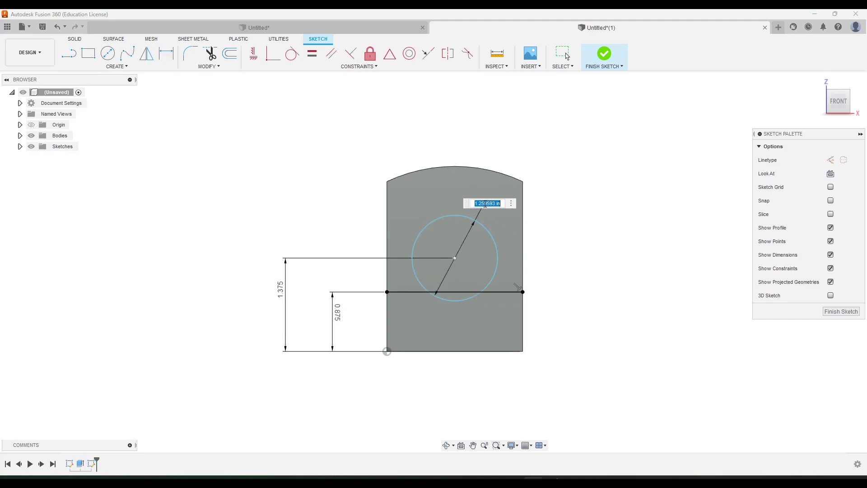
{"action": "type", "text": "1.5"}
{"action": "key", "text": "Return"}
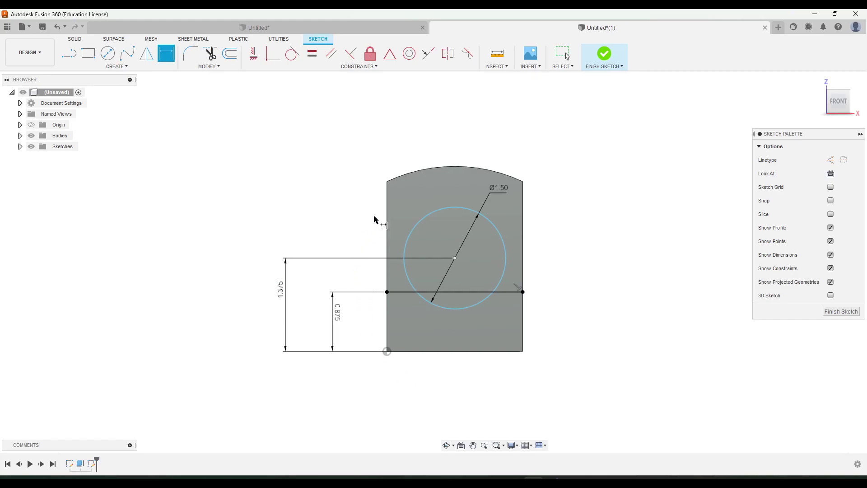
Dimension the circle's centre 1.00 in horizontally from the left edge of the face.
{"action": "left_click", "coordinate": [387, 224]}
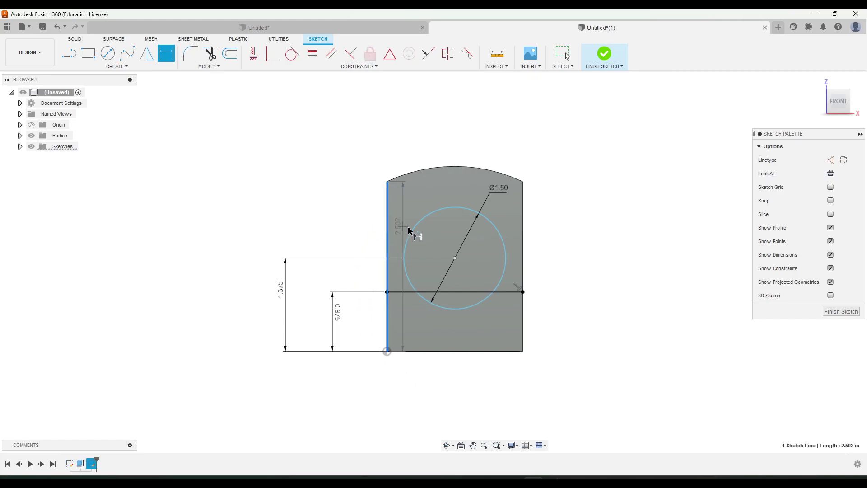
{"action": "left_click", "coordinate": [455, 258]}
{"action": "left_click", "coordinate": [433, 396]}
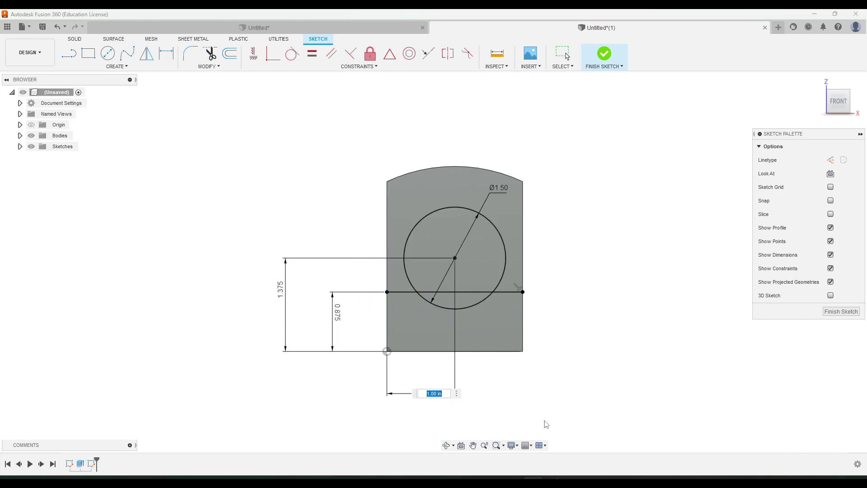
{"action": "key", "text": "Return"}
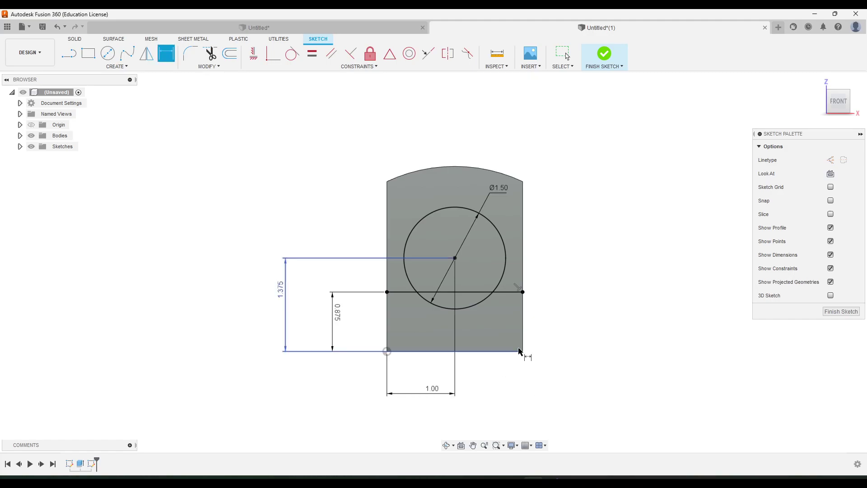
Trim the circle's arc below the horizontal line and the line segment inside the circle, and finish the sketch.
{"action": "scroll", "coordinate": [488, 292], "scroll_direction": "down", "scroll_amount": 2}
{"action": "scroll", "coordinate": [488, 292], "scroll_direction": "up", "scroll_amount": 3}
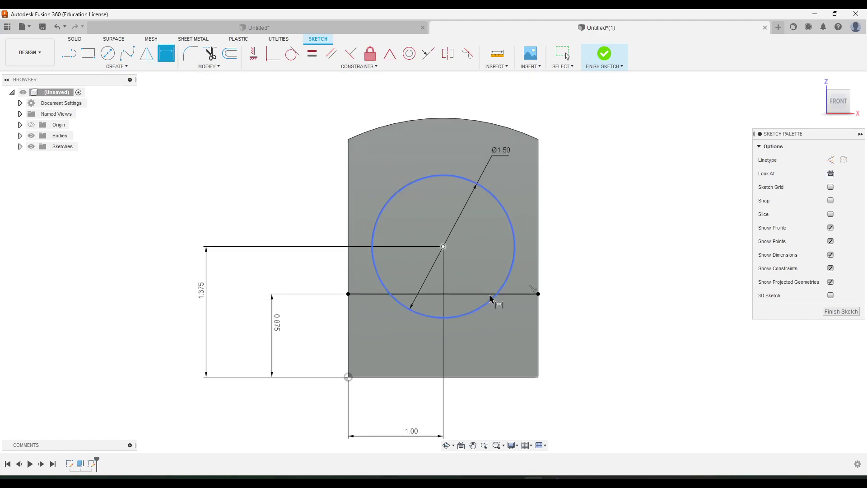
{"action": "left_click", "coordinate": [210, 53]}
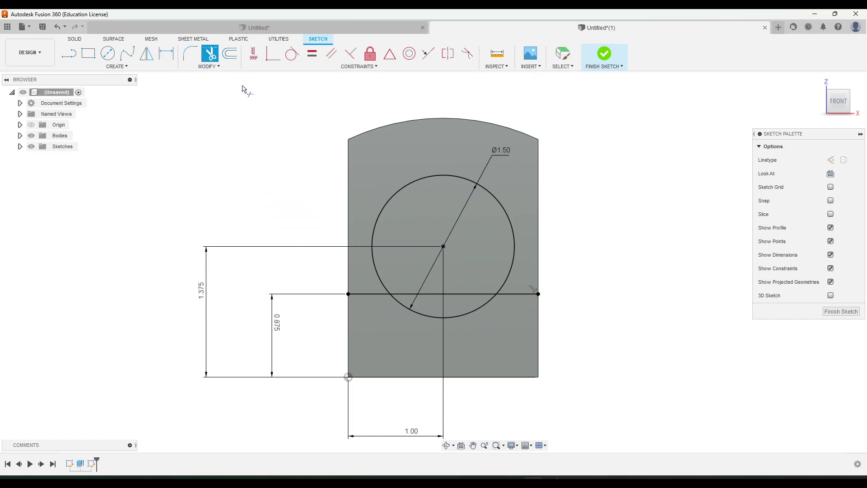
{"action": "left_click", "coordinate": [428, 315]}
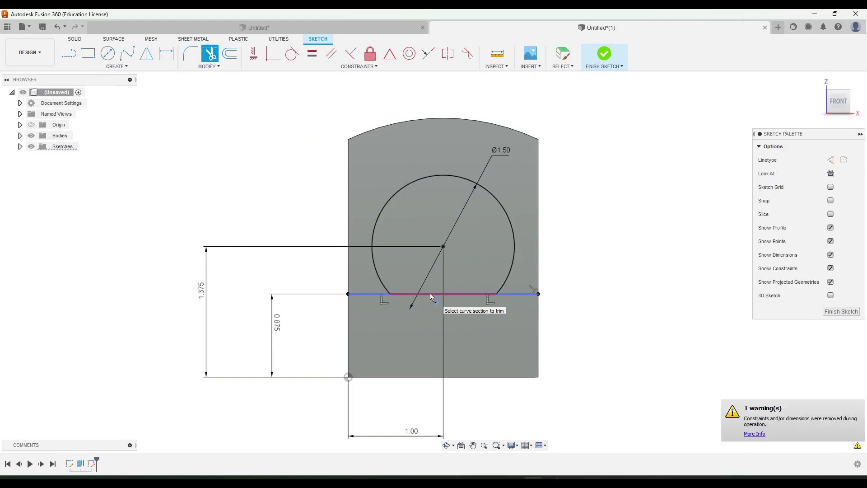
{"action": "left_click", "coordinate": [431, 295]}
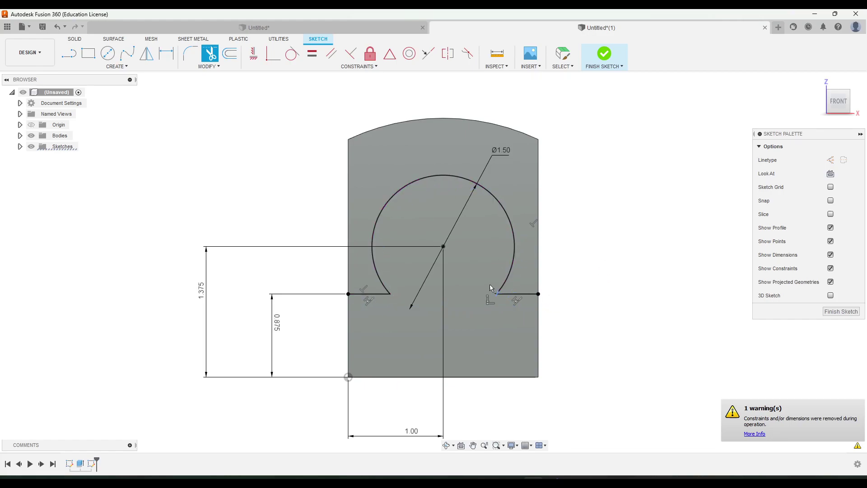
{"action": "key", "text": "Escape"}
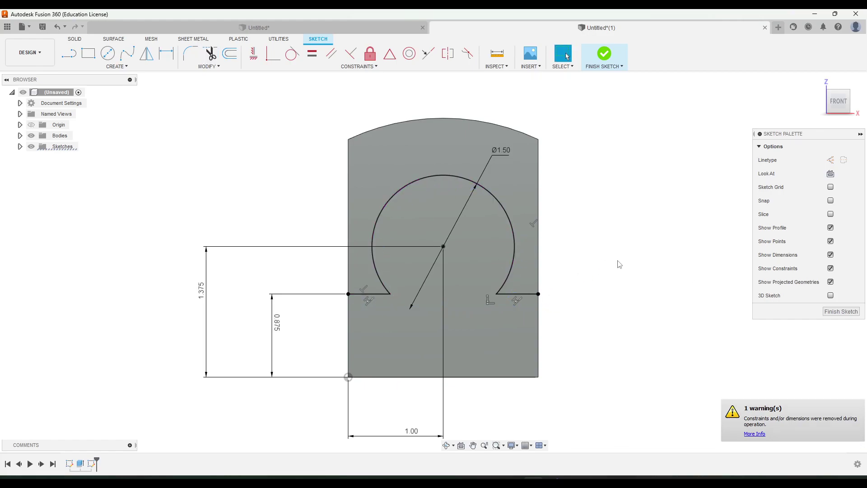
{"action": "left_click", "coordinate": [605, 54]}
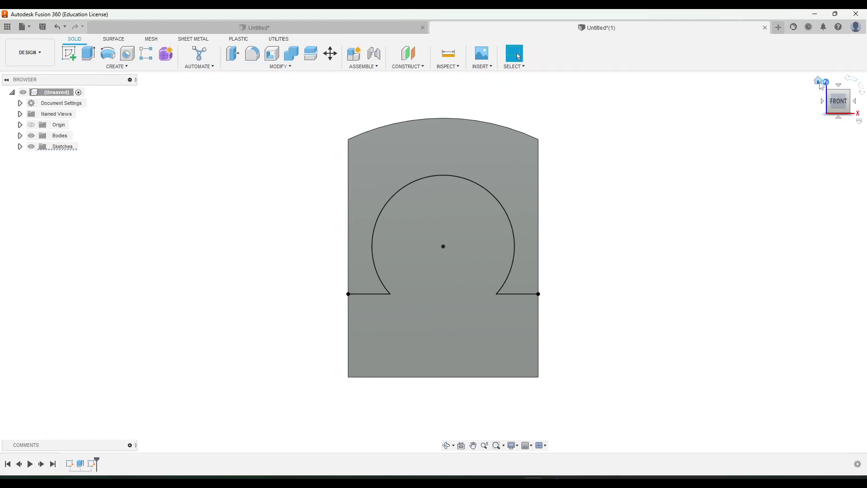
Check the lengths in the PDF drawing and extrude the combined base and boiler profile 3.75 in forward from the cab, joined to its body.
{"action": "left_click", "coordinate": [819, 82]}
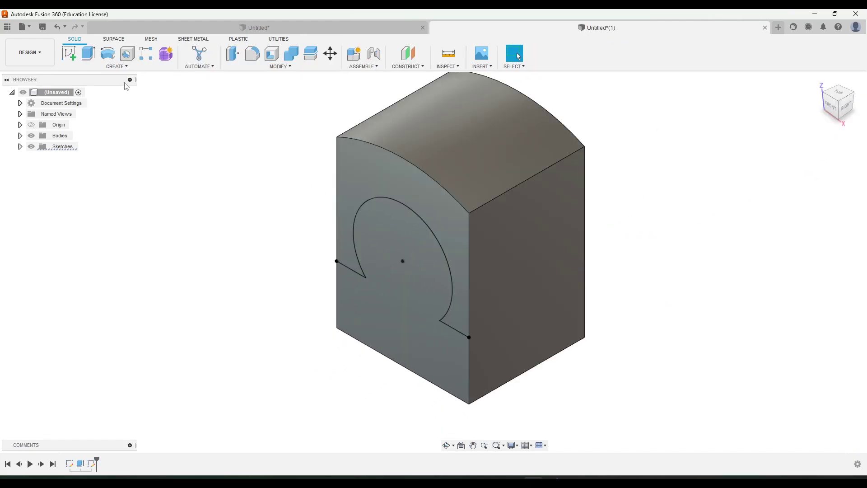
{"action": "left_click", "coordinate": [88, 54]}
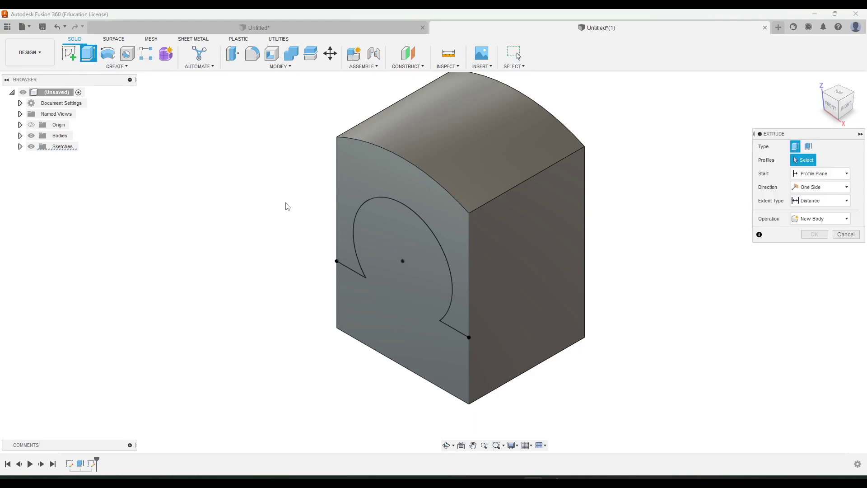
{"action": "left_click", "coordinate": [381, 233]}
{"action": "scroll", "coordinate": [619, 233], "scroll_direction": "down", "scroll_amount": 3}
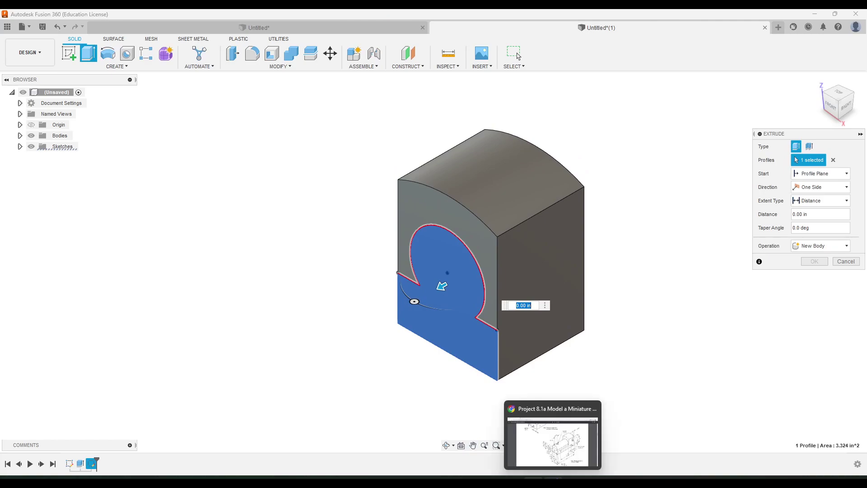
{"action": "left_click", "coordinate": [587, 438]}
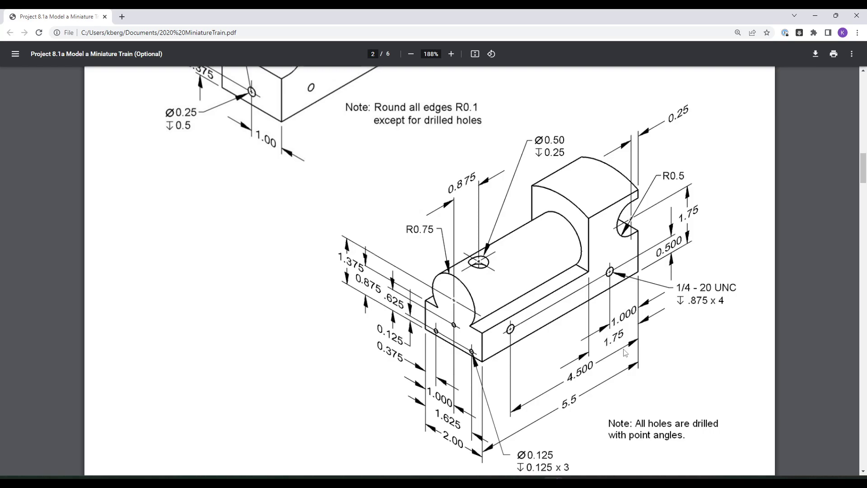
{"action": "mouse_move", "coordinate": [537, 481]}
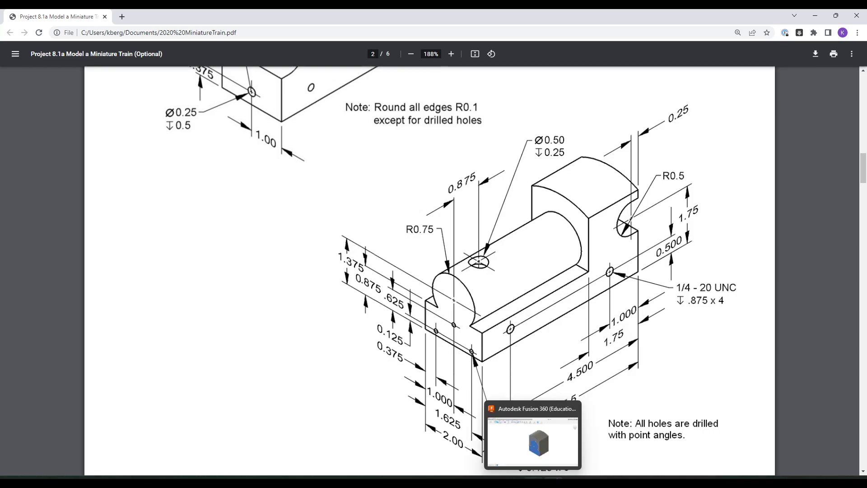
{"action": "left_click", "coordinate": [539, 445]}
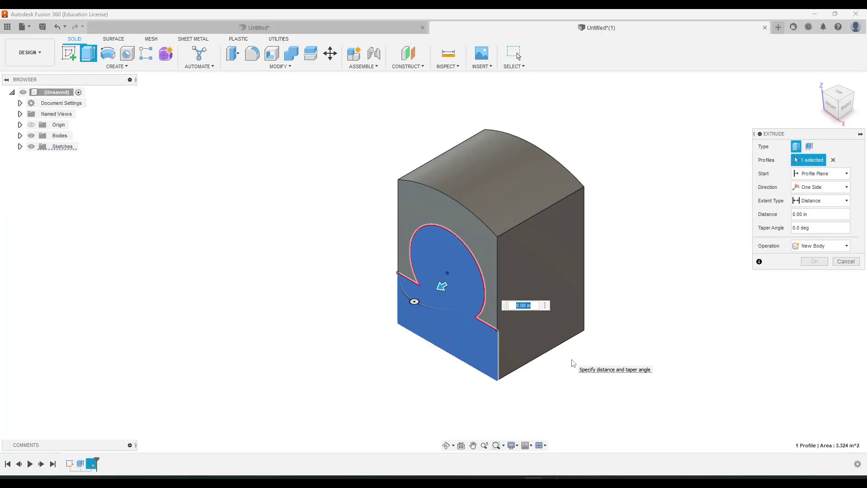
{"action": "type", "text": "3.75"}
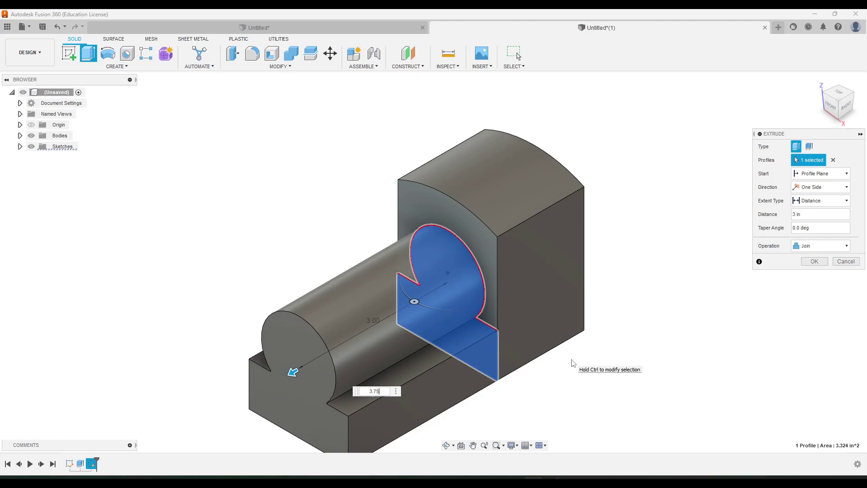
{"action": "scroll", "coordinate": [573, 363], "scroll_direction": "down", "scroll_amount": 3}
{"action": "middle_click_drag", "start_coordinate": [533, 325], "coordinate": [554, 286]}
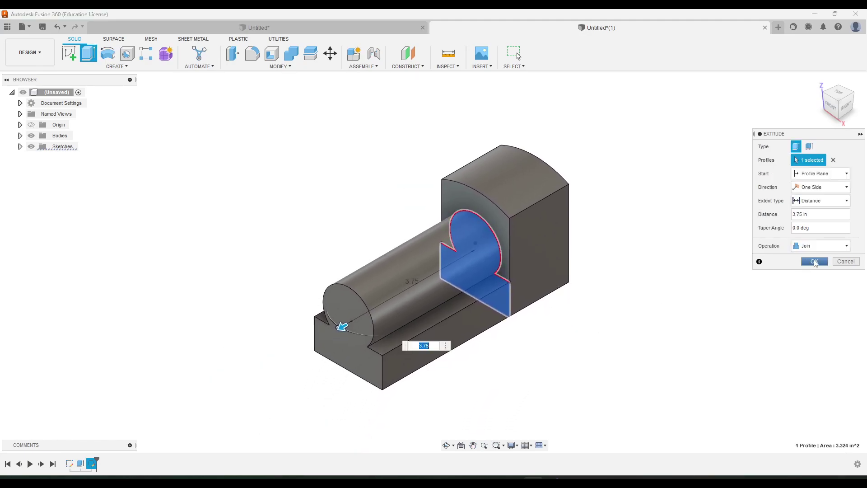
{"action": "left_click", "coordinate": [818, 265]}
{"action": "middle_click_drag", "start_coordinate": [585, 309], "coordinate": [621, 305]}
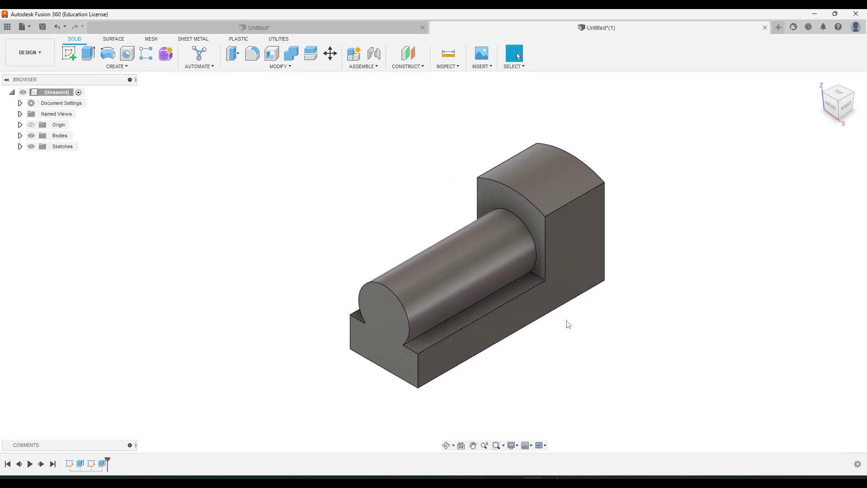